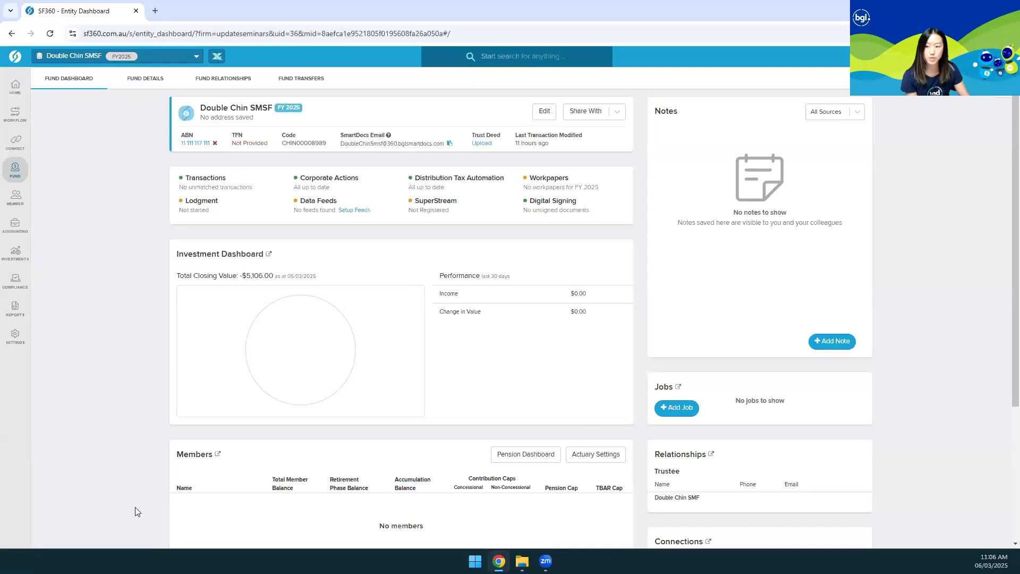
- Open consolidated reporting and select the Byrde Family group, checking the entities it includes
mouse_move(15, 308)
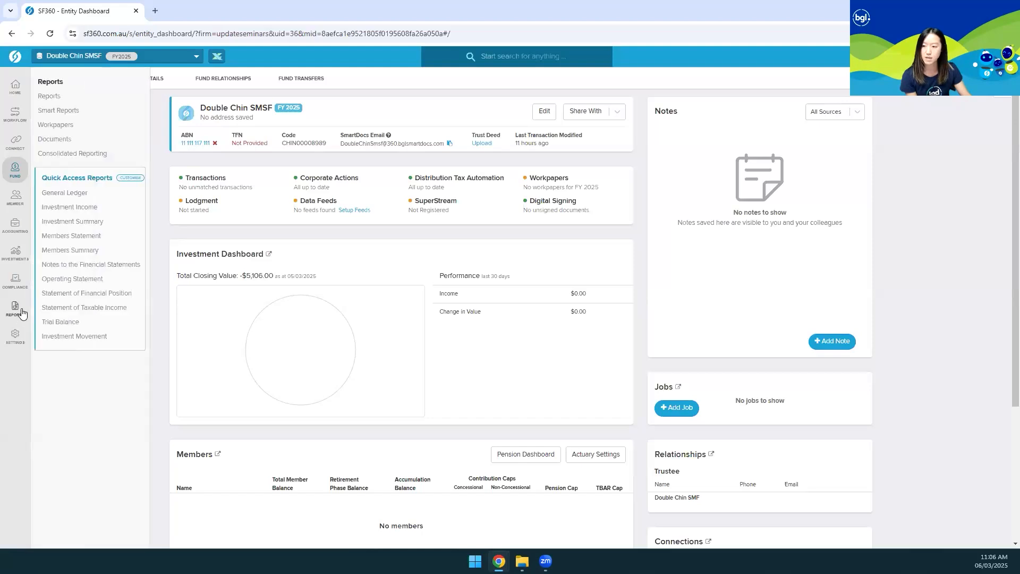
click(78, 159)
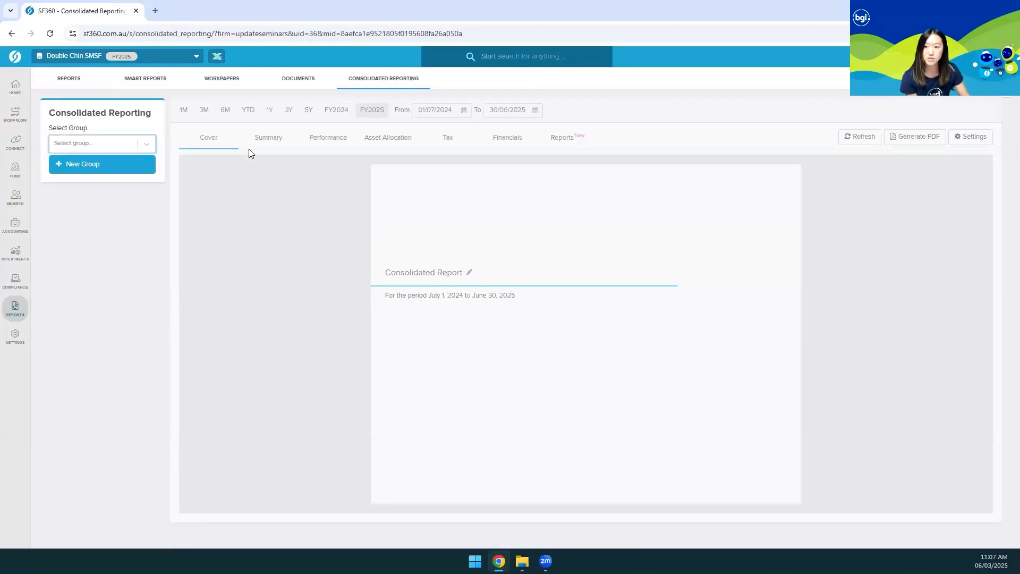
click(122, 145)
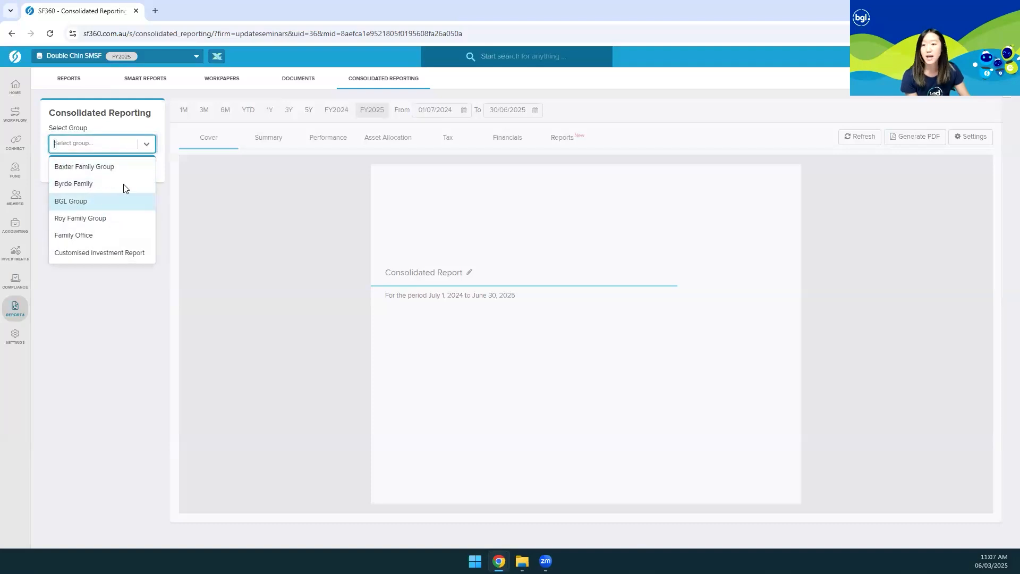
click(163, 177)
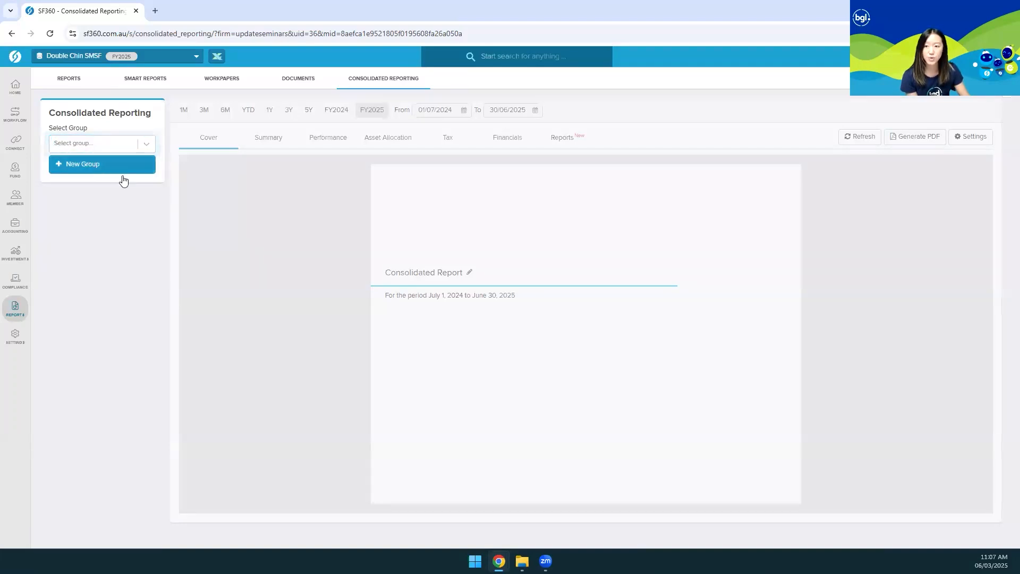
click(98, 147)
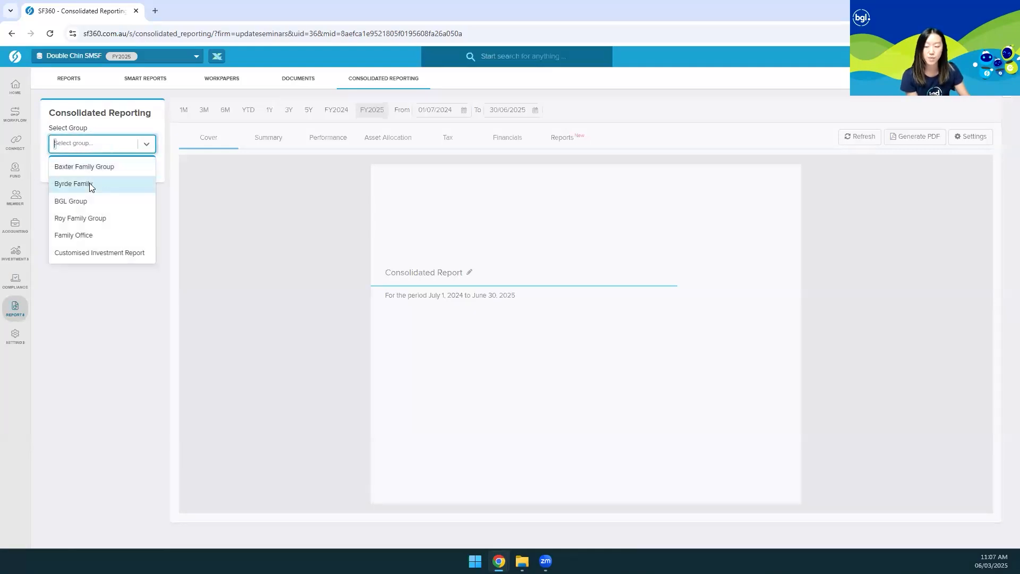
click(89, 183)
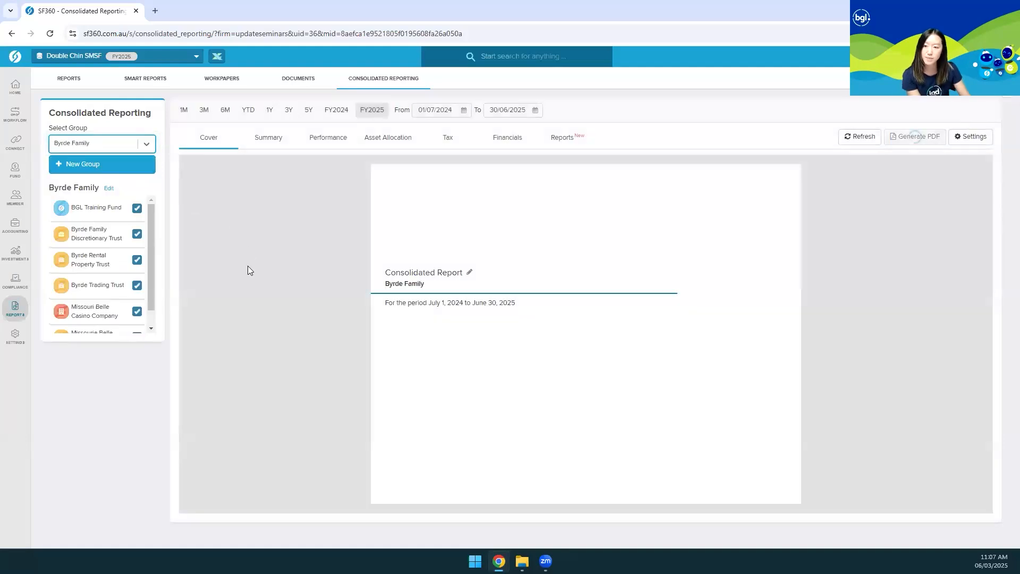
click(128, 205)
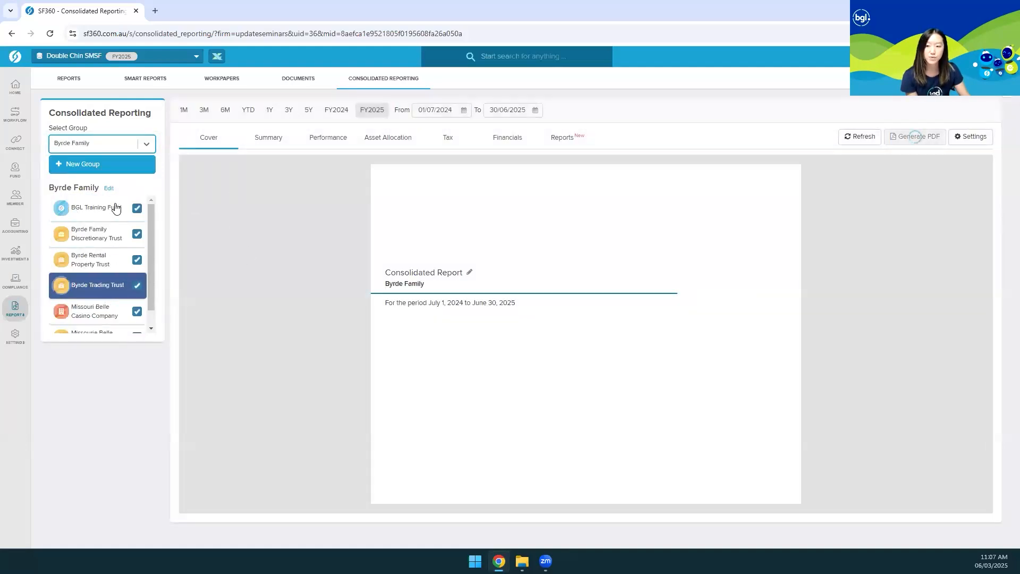
scroll(102, 234, down, 1)
scroll(104, 221, up, 1)
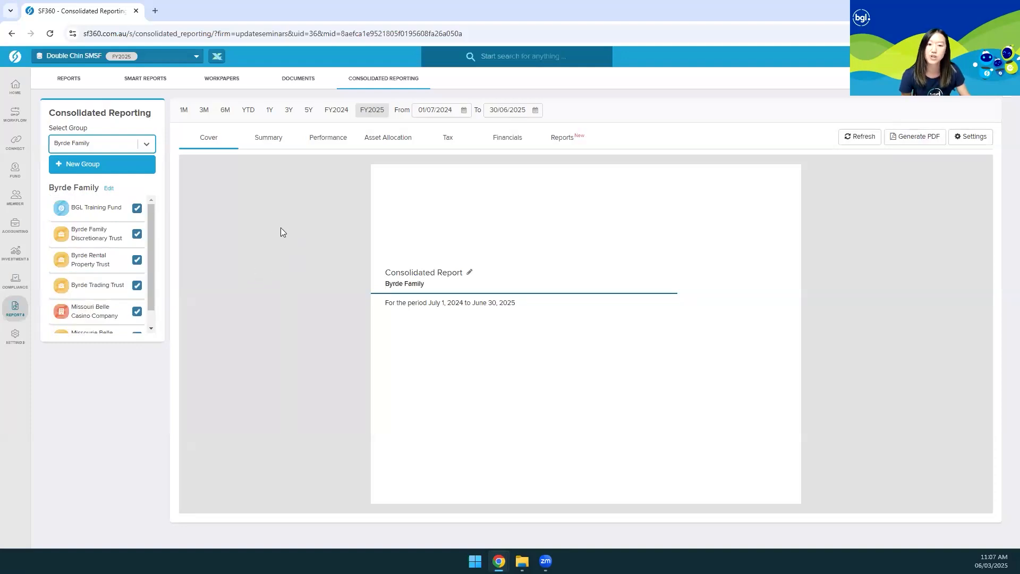
- Open the Byrde Family group's consolidated Investment Report and look through it in Entity View
mouse_move(569, 143)
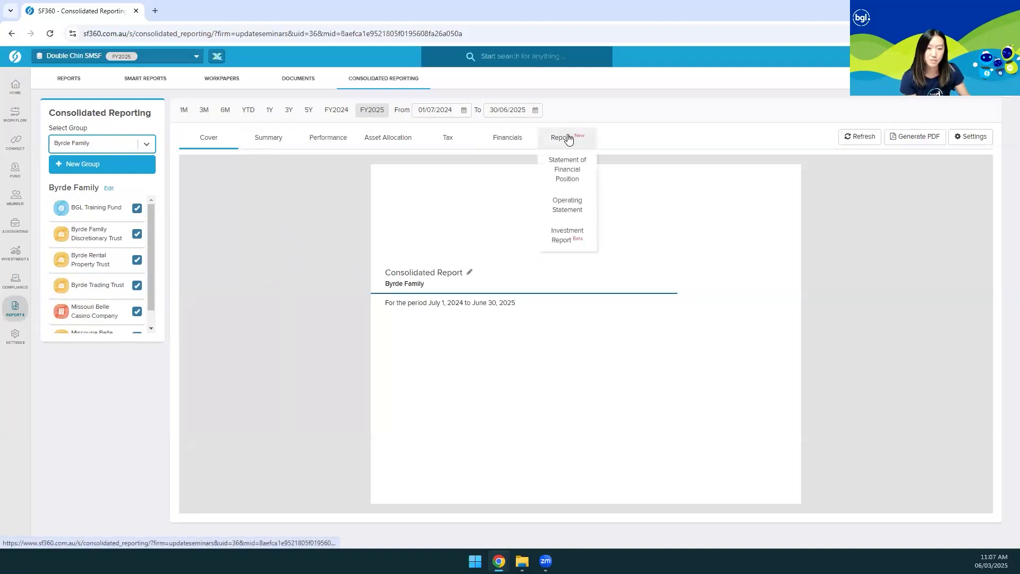
click(575, 242)
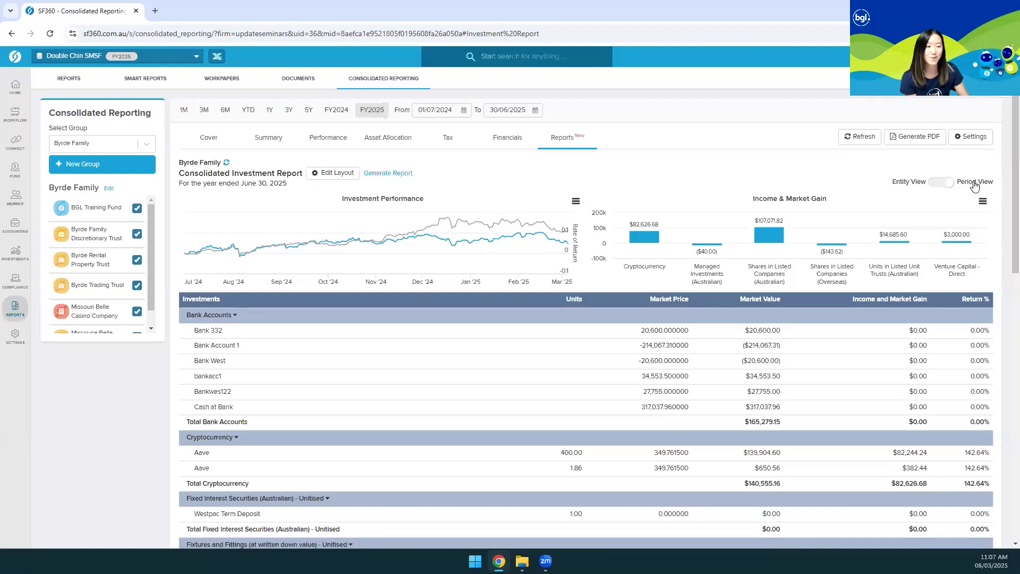
click(909, 186)
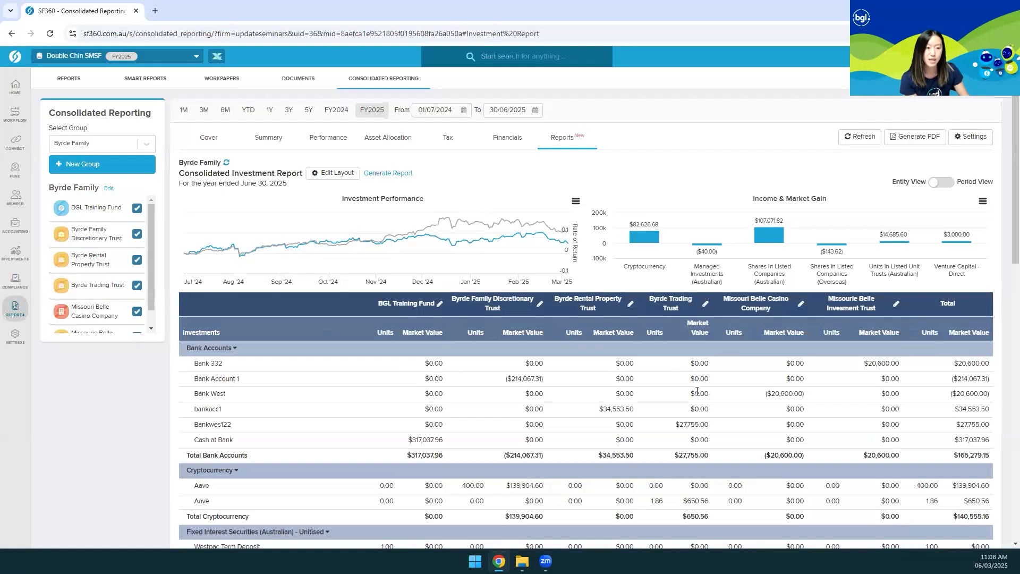
scroll(595, 396, down, 2)
scroll(473, 299, up, 2)
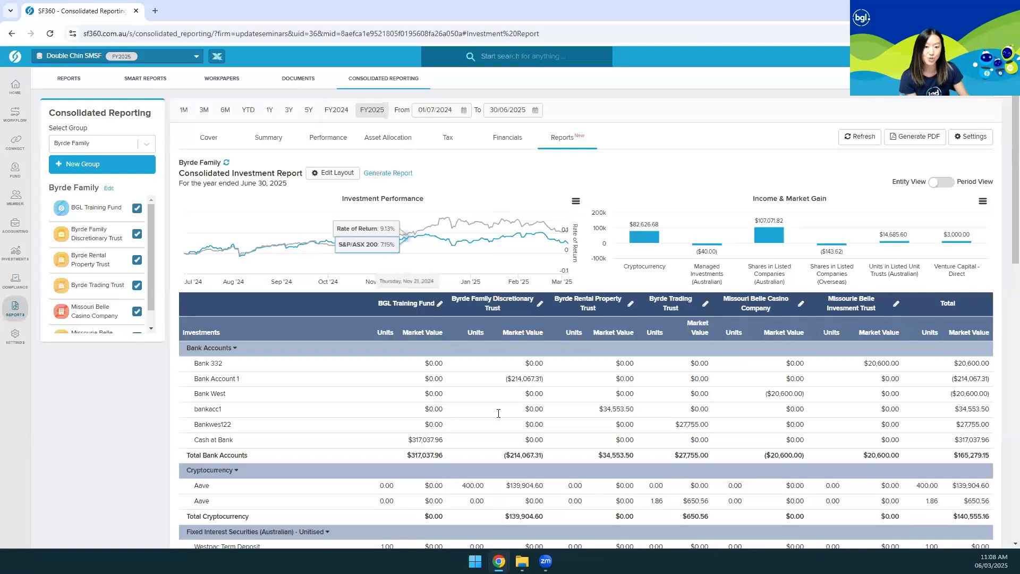
- Edit the investment report's layout to show the Income and Closing Value columns in the period view
click(326, 174)
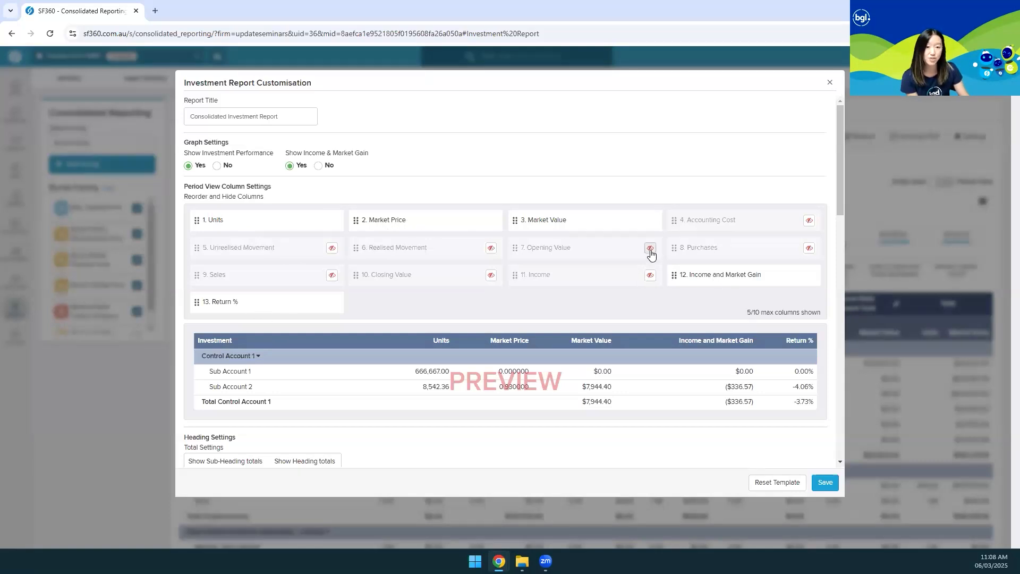
click(652, 277)
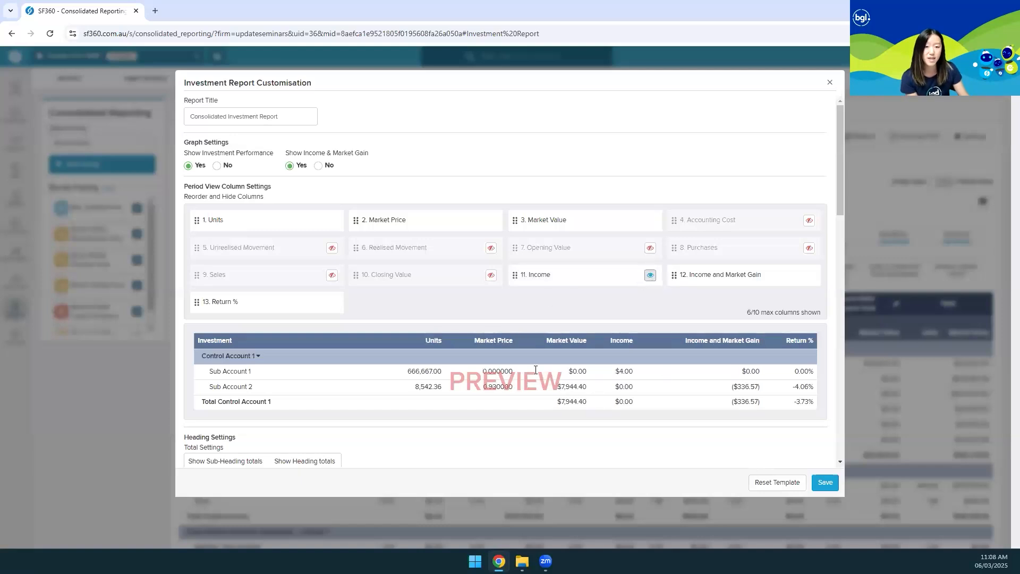
click(491, 275)
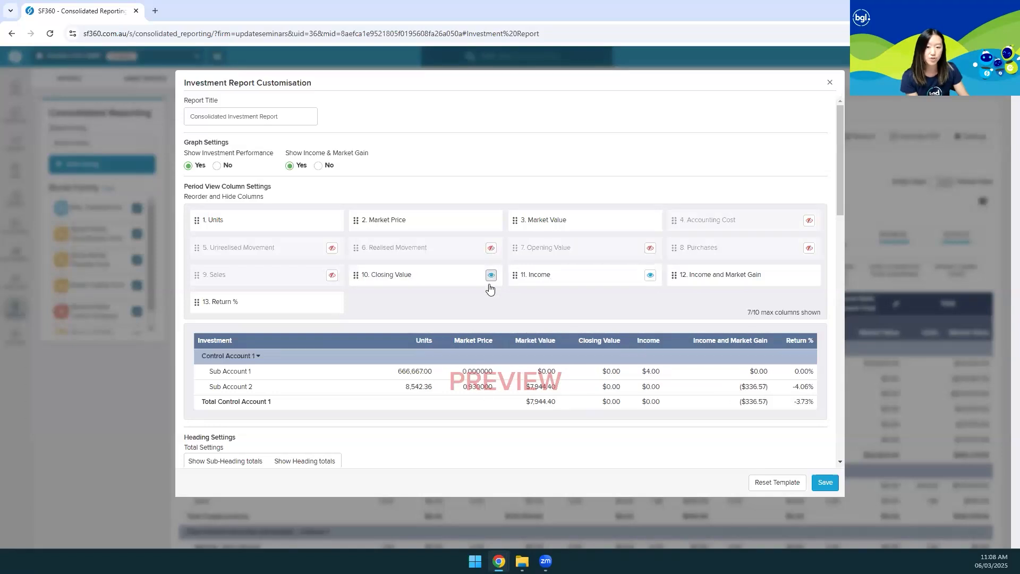
click(491, 276)
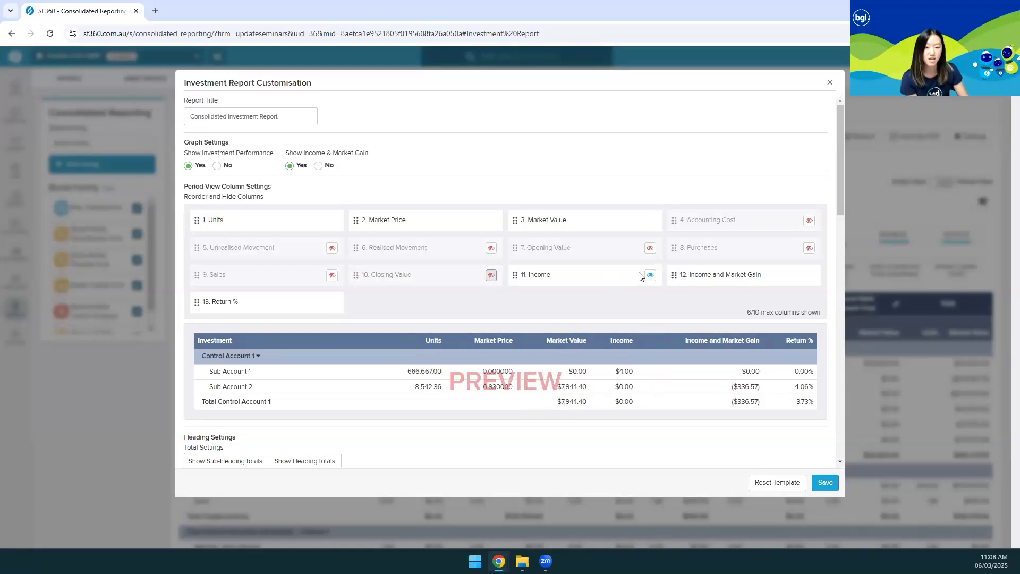
click(491, 275)
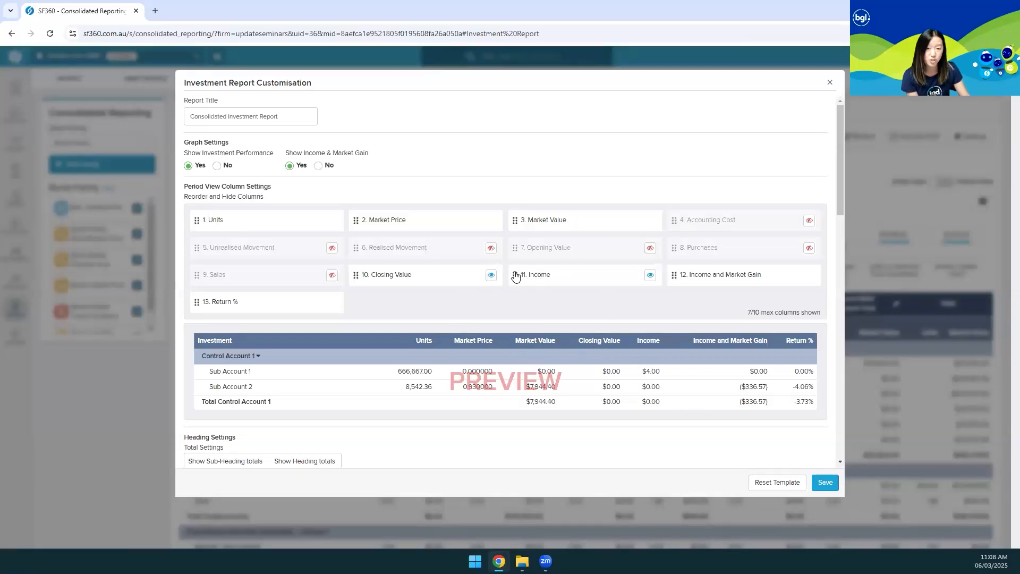
- Move the Return % column to third place, save the layout, and display the report in Period View
drag(197, 301, 518, 210)
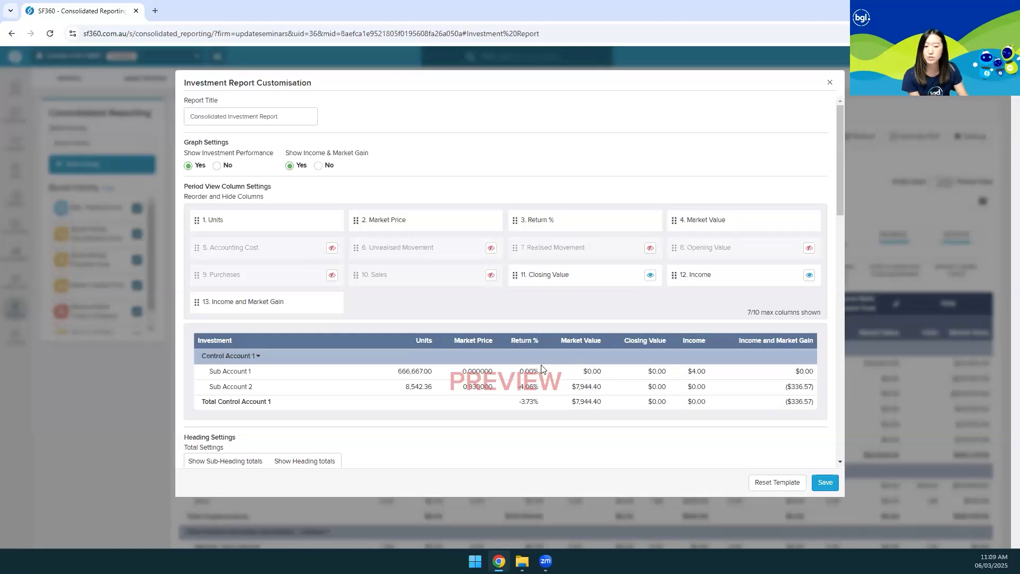
click(824, 483)
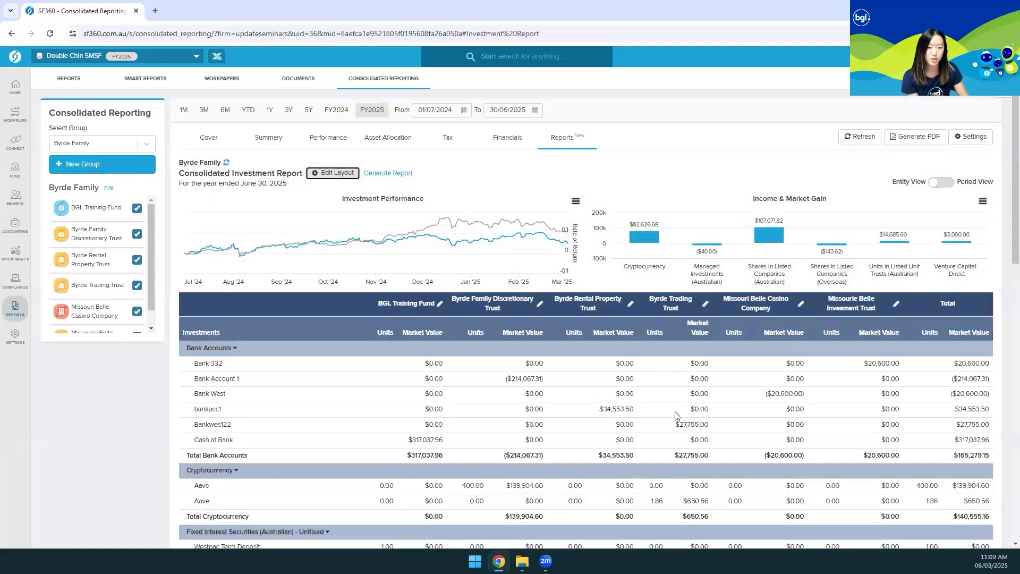
click(965, 180)
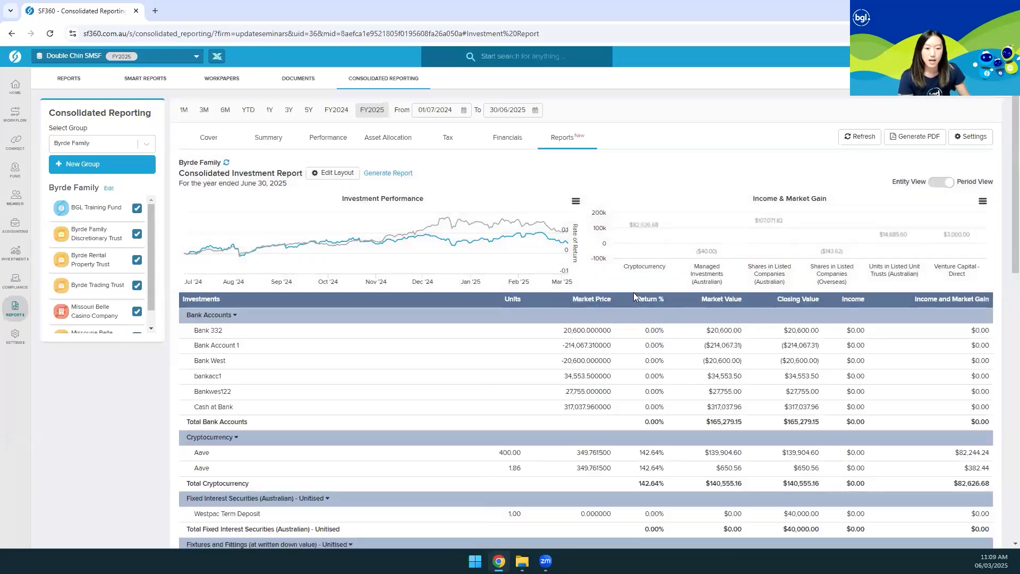
click(562, 137)
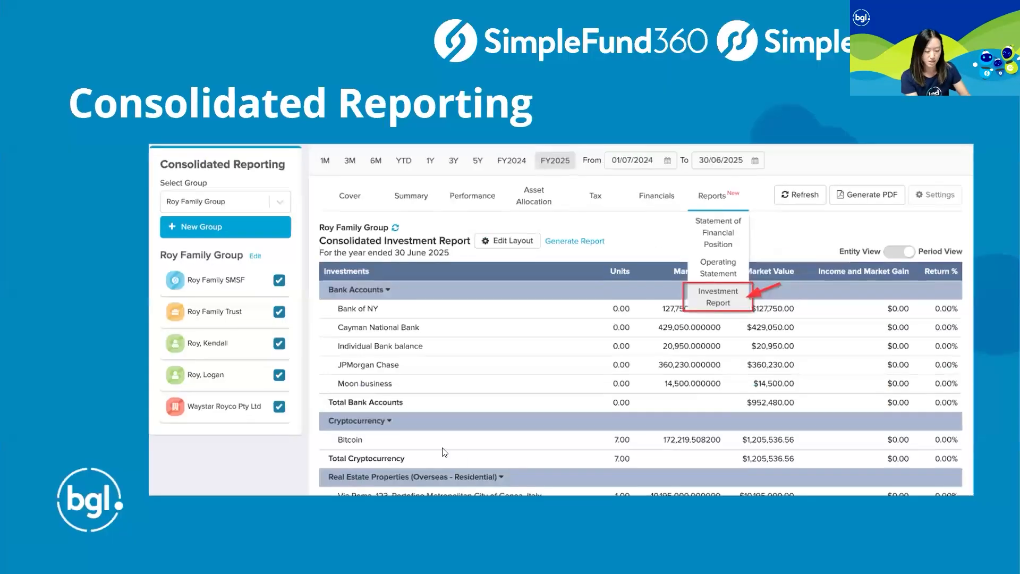
key(Right)
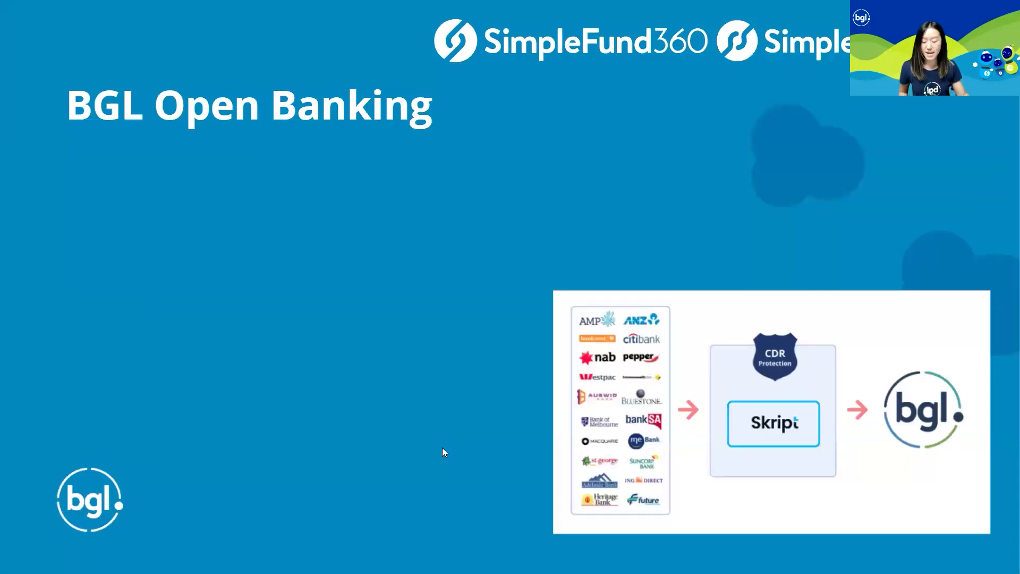
key(Right)
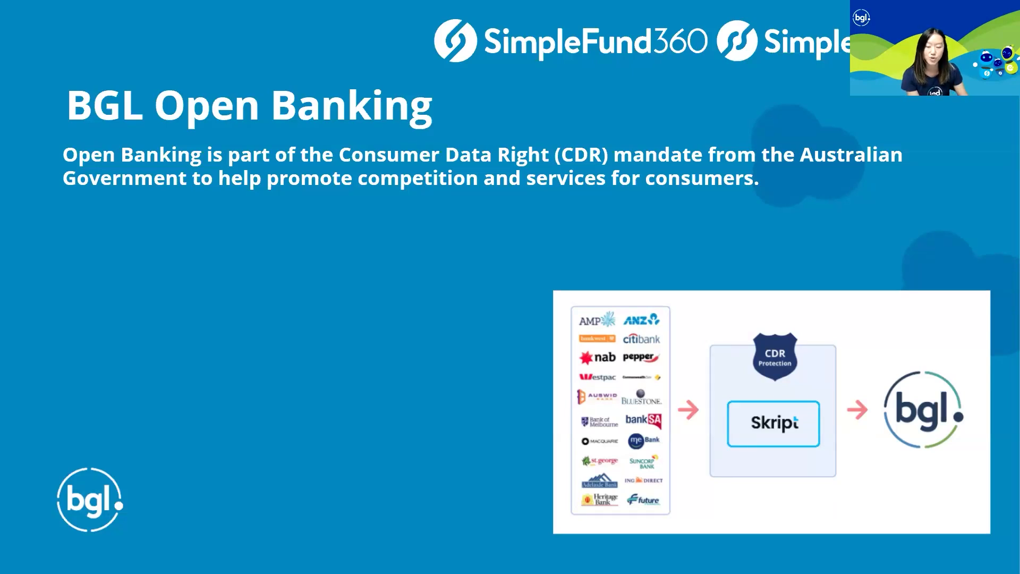
key(Right)
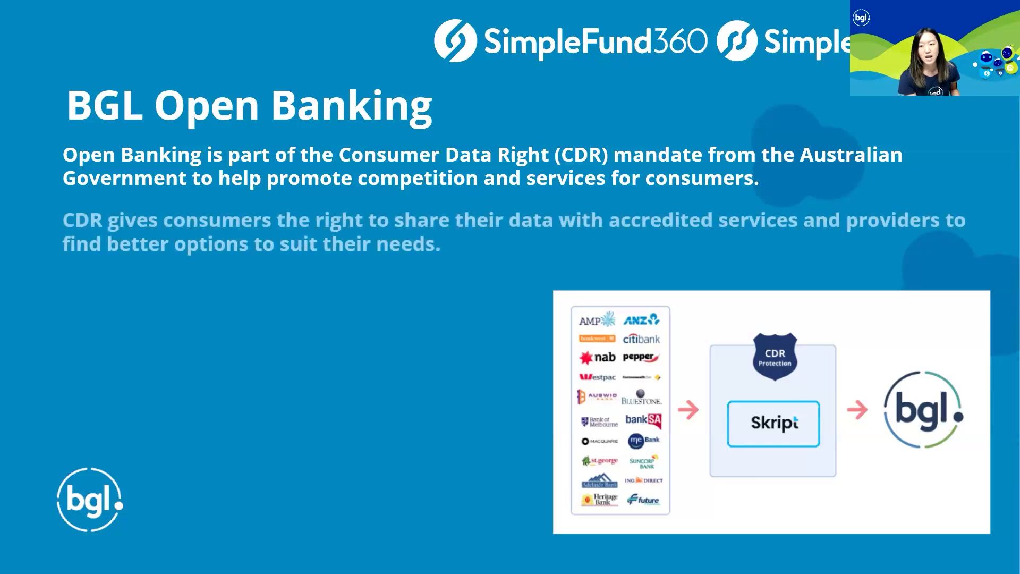
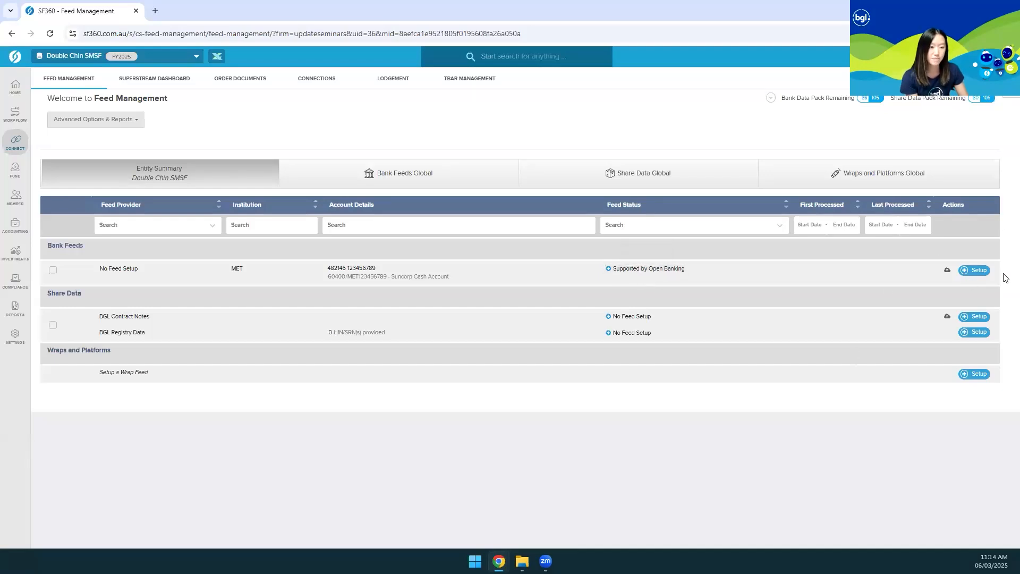
- Open the Suncorp Cash Account's bank feed setup and view the Open Banking supported institutions in the pre-consent requirements
click(978, 271)
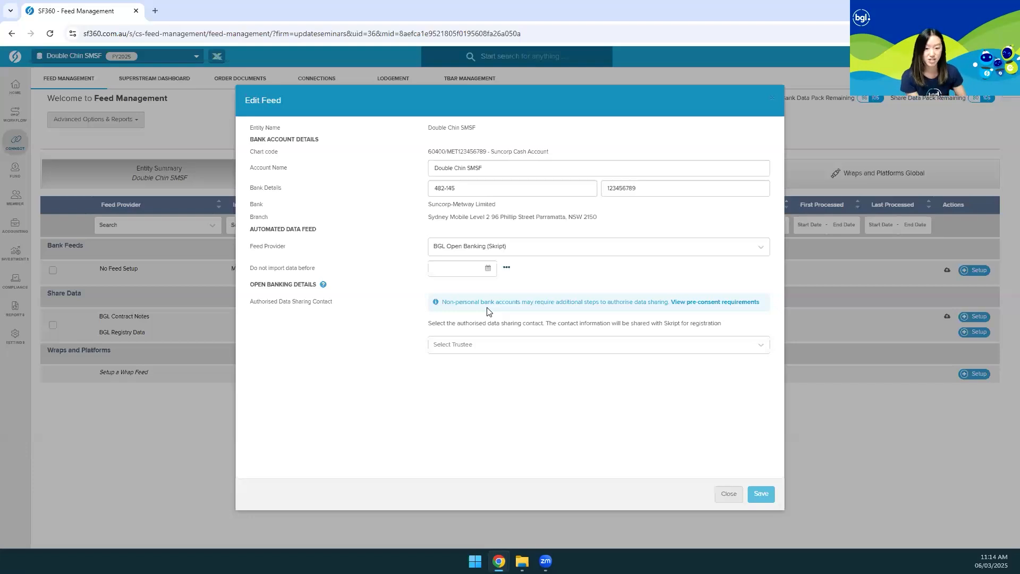
click(720, 306)
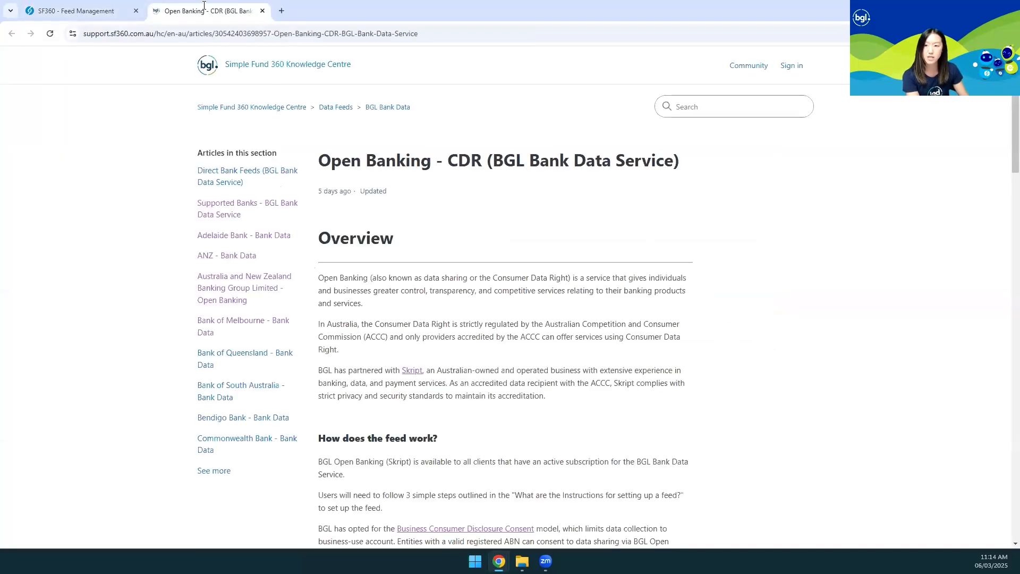
scroll(493, 269, down, 5)
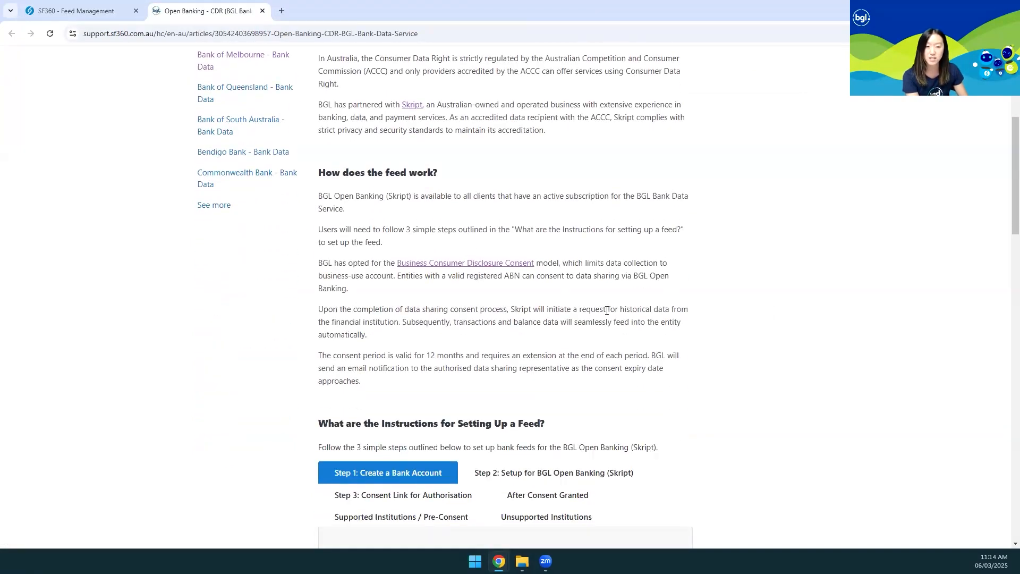
scroll(512, 314, down, 2)
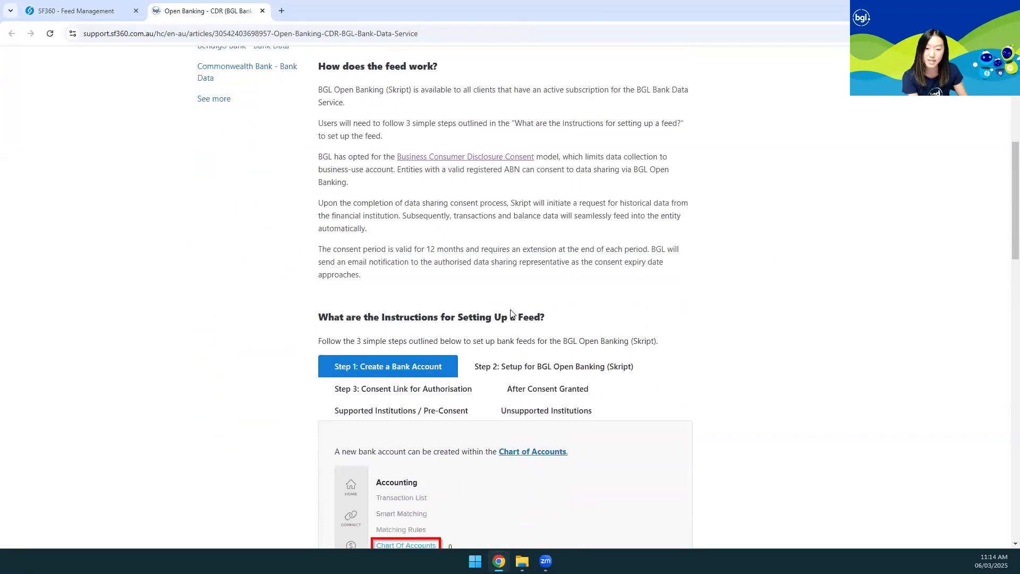
scroll(512, 314, down, 1)
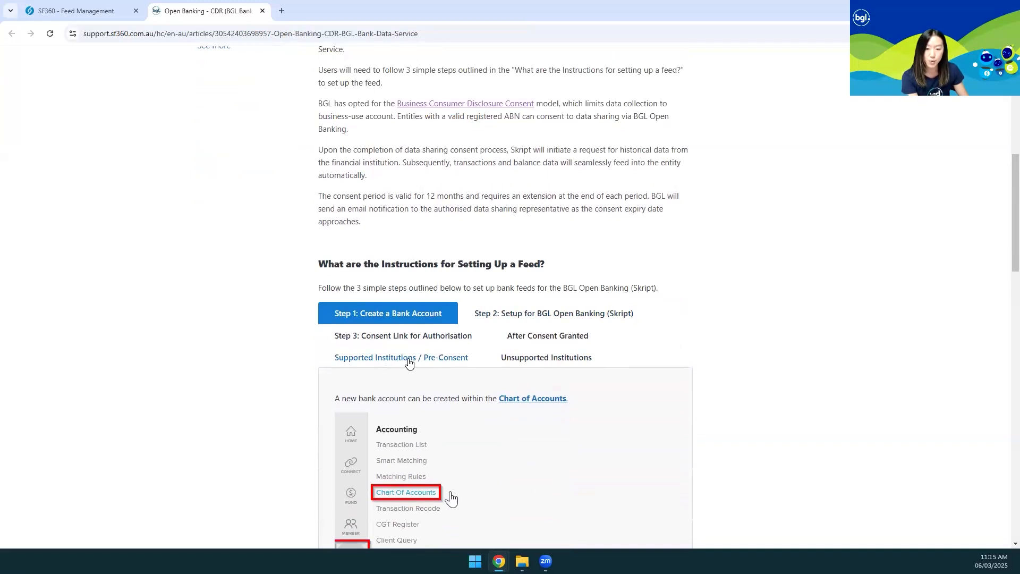
click(424, 360)
scroll(525, 364, down, 4)
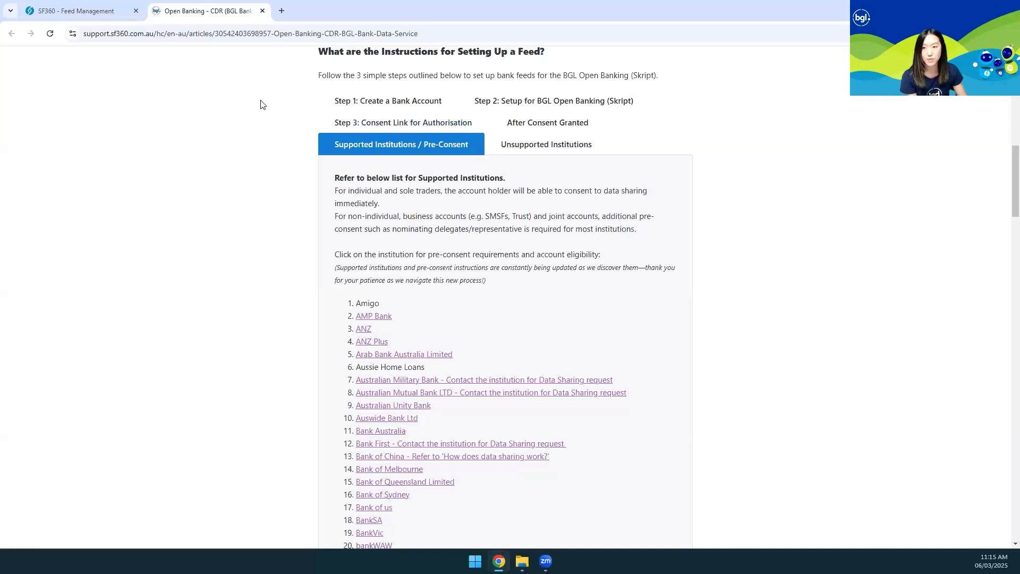
- Return to the feed setup, choose the first listed trustee as authorised data sharing contact, and go to the contact's email
click(86, 11)
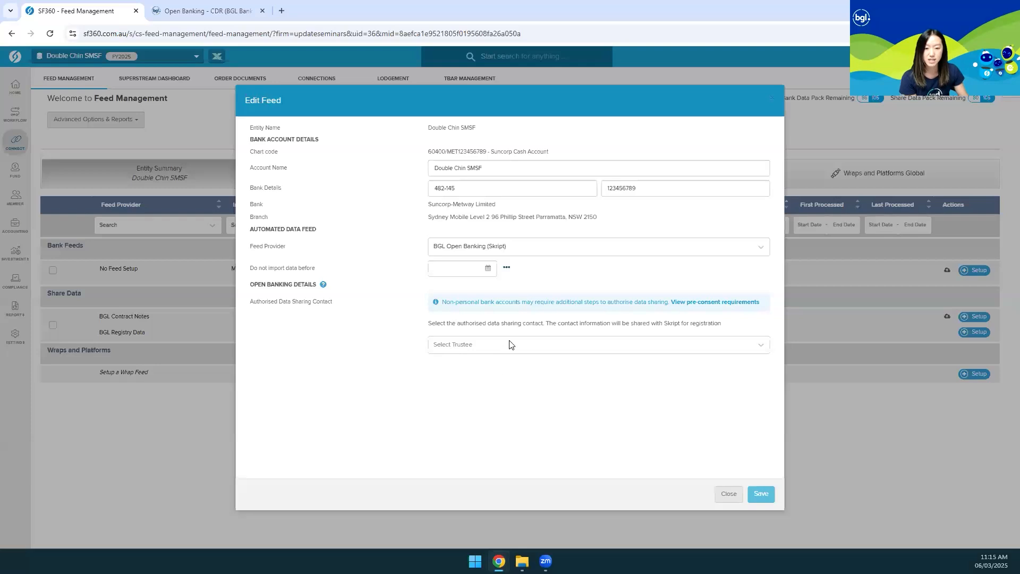
click(545, 346)
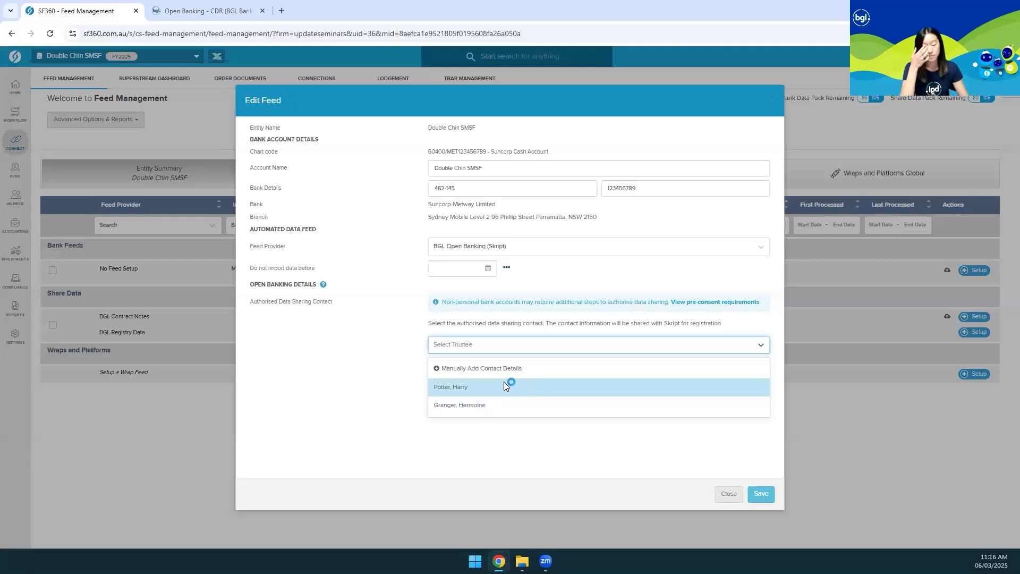
click(487, 388)
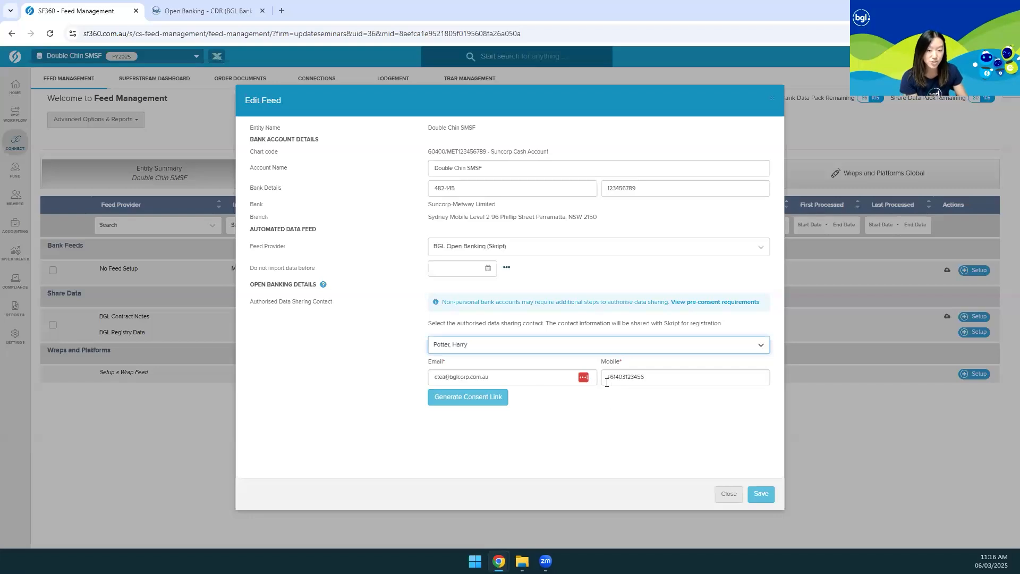
click(555, 382)
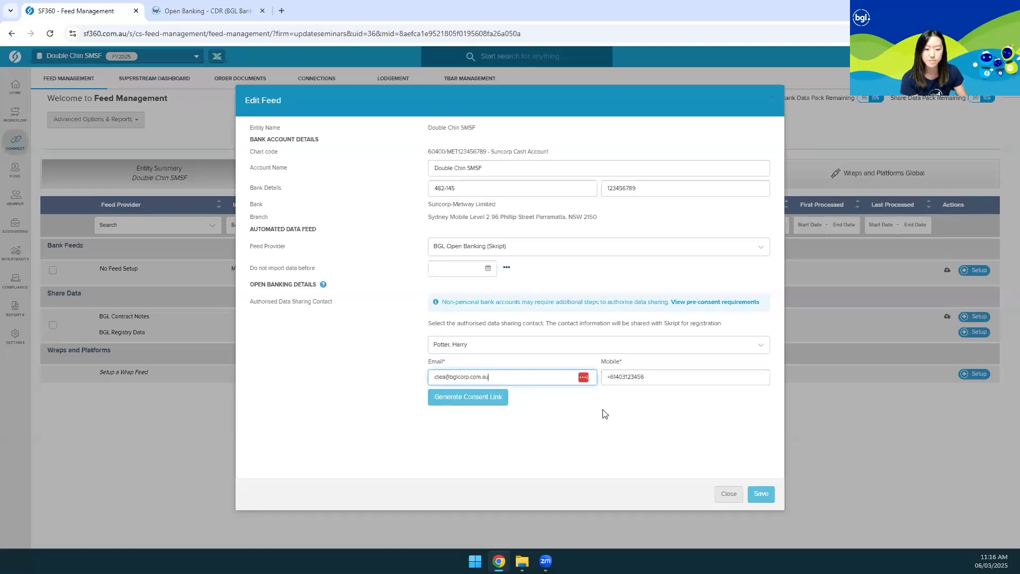
- Keep the authorised contact's details and generate the Open Banking consent link for the Suncorp Cash Account feed
click(632, 451)
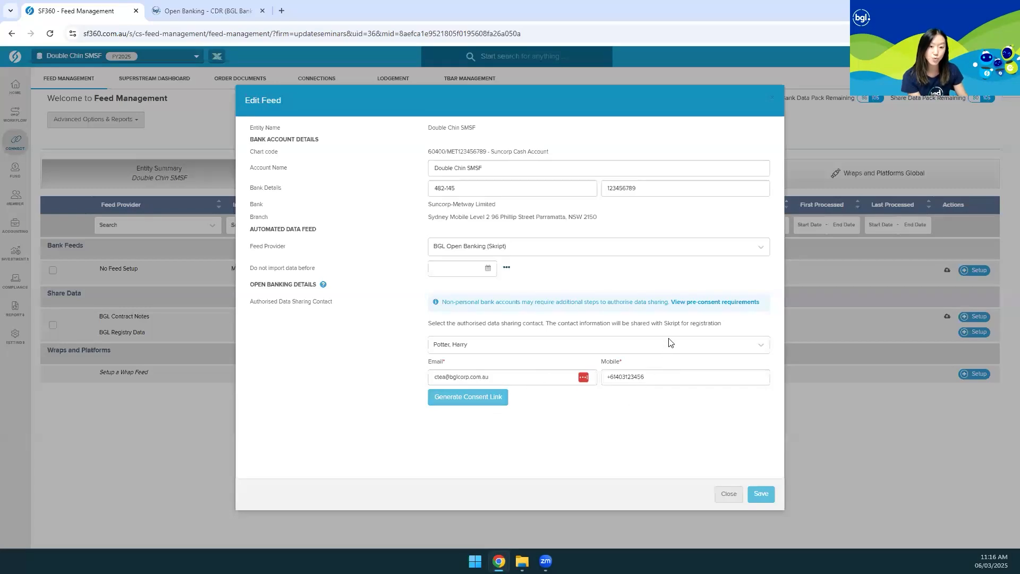
drag(665, 323, 733, 325)
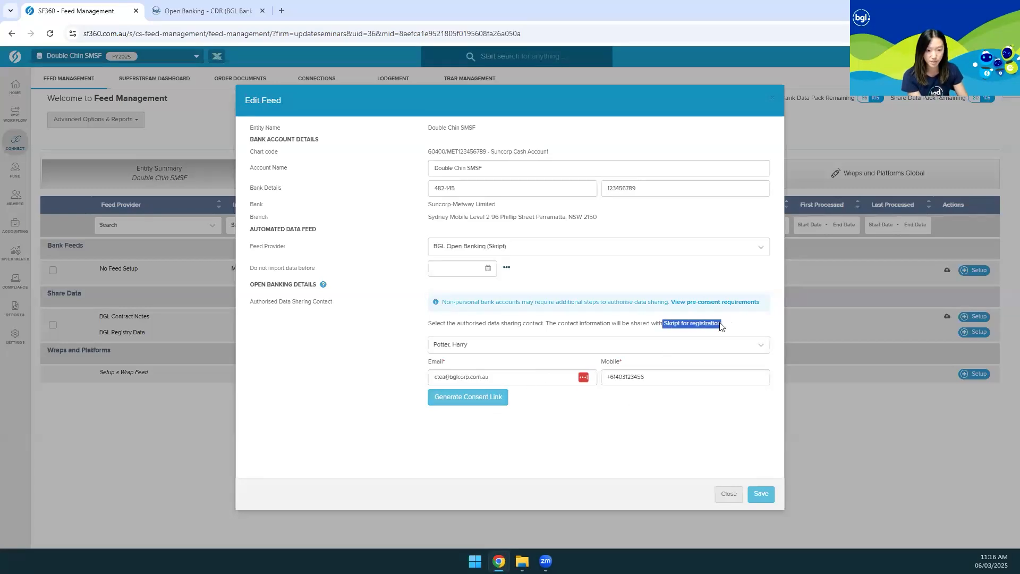
click(603, 415)
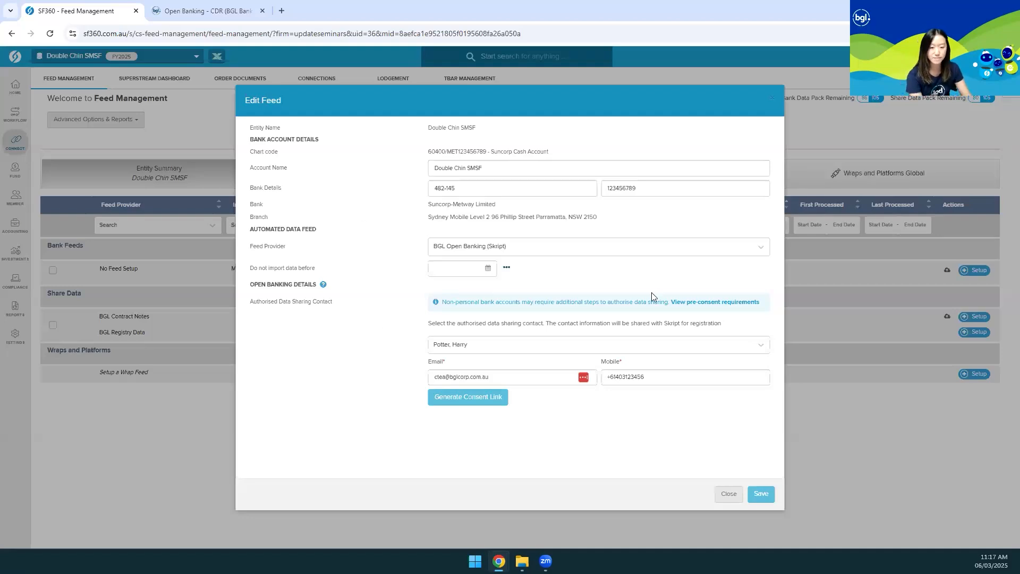
click(478, 398)
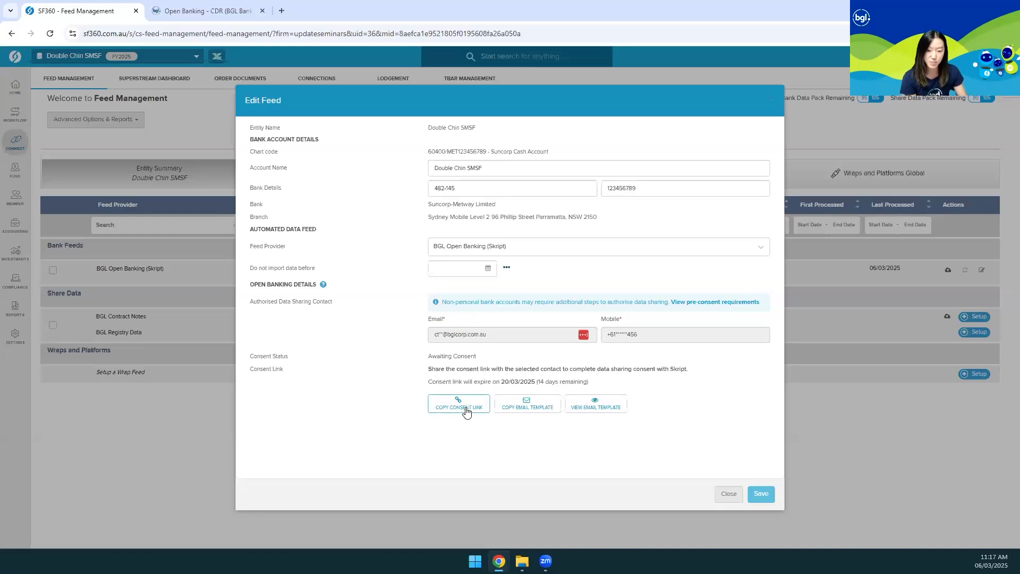
- Check the consent link's expiry date and copy the consent link for sharing with the authorised contact
drag(445, 382, 596, 381)
click(516, 381)
drag(502, 381, 535, 381)
click(660, 480)
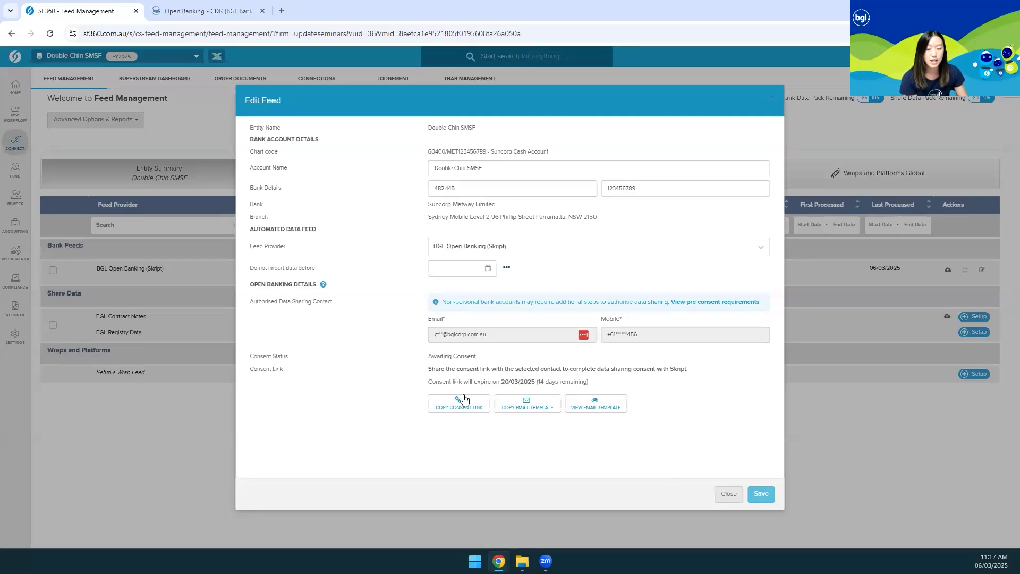
click(463, 405)
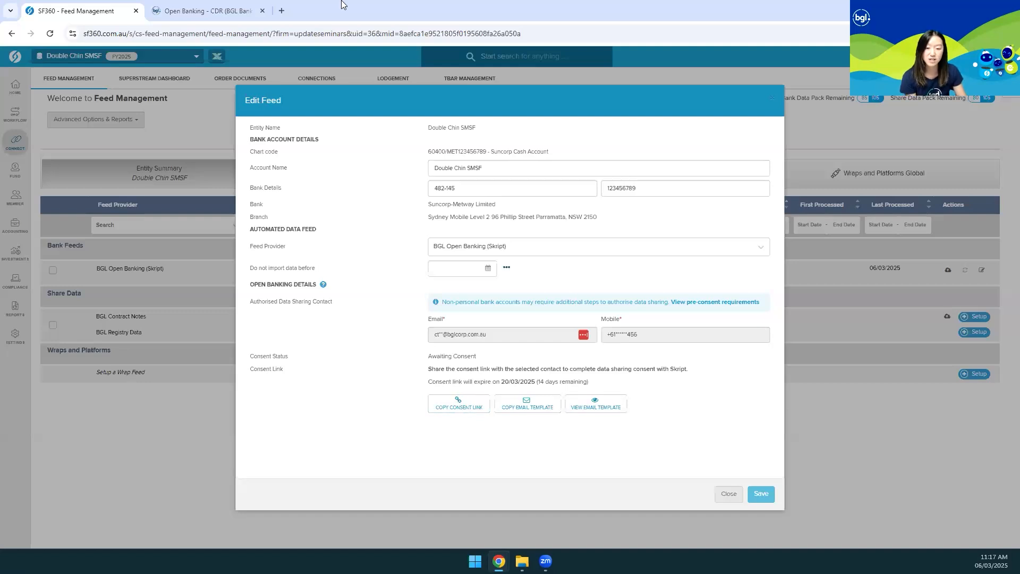
click(361, 33)
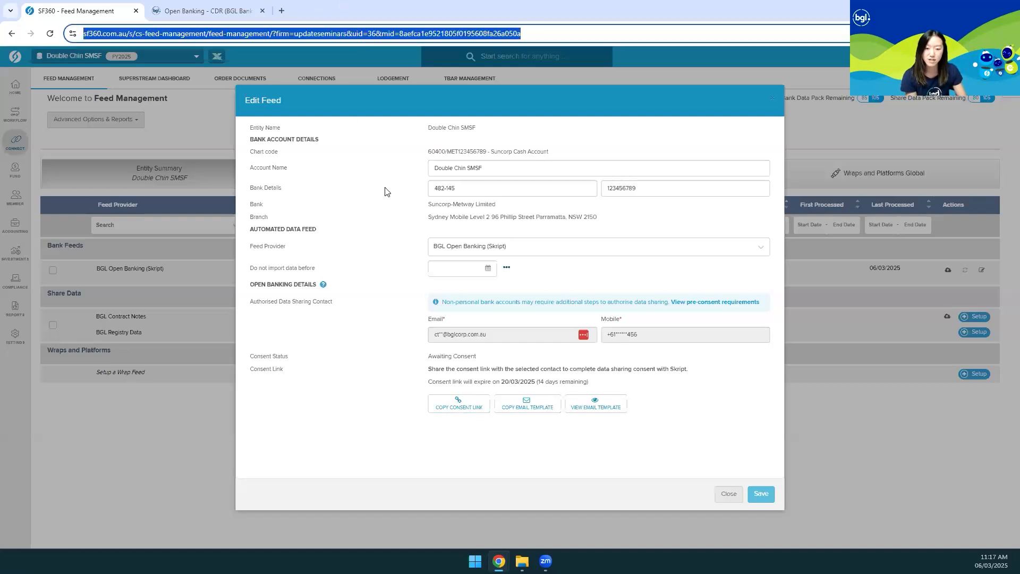
click(458, 447)
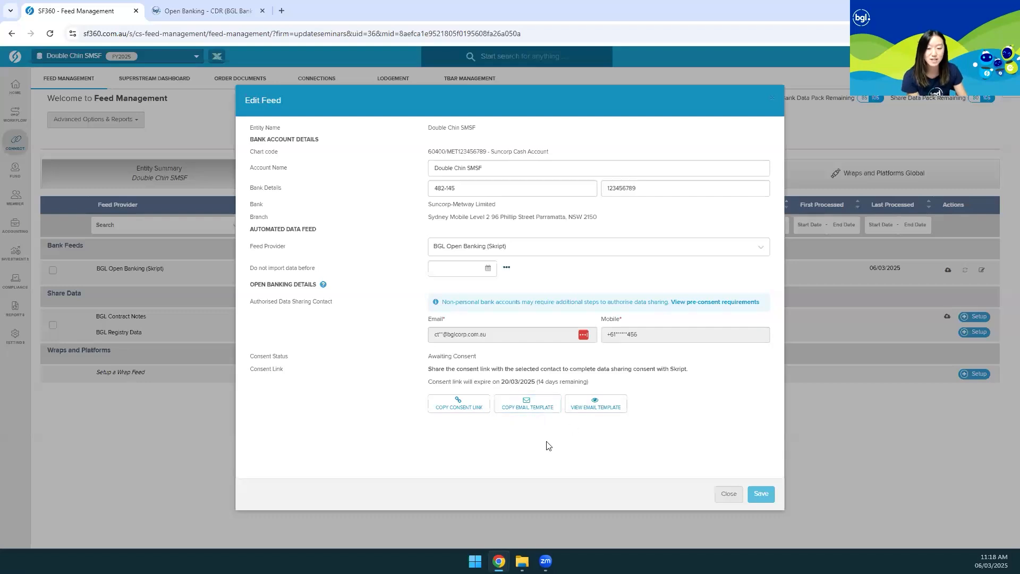
- Show the consent email template and review its Skript explanation, consent link and link expiry date
click(585, 409)
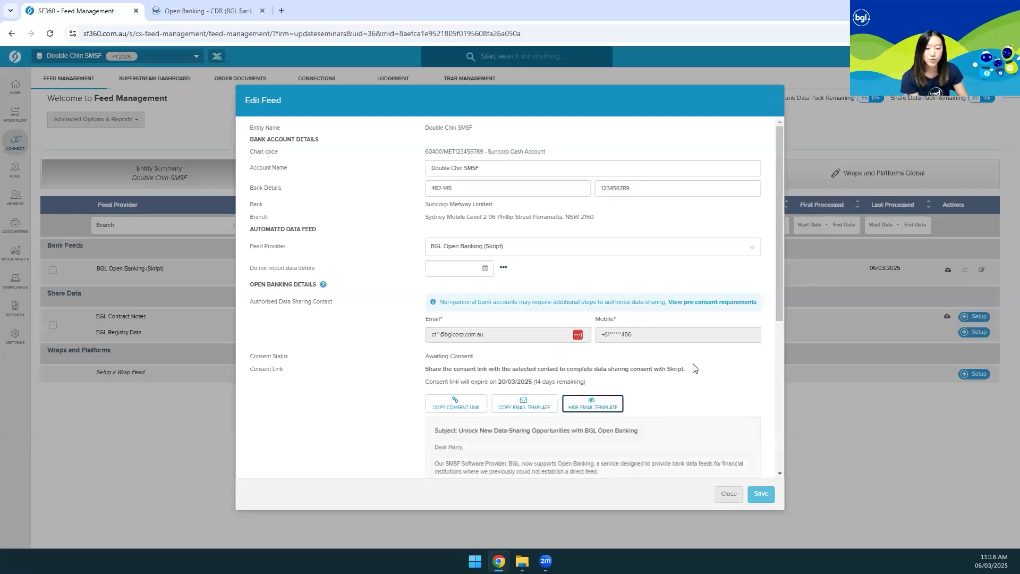
scroll(594, 375, down, 1)
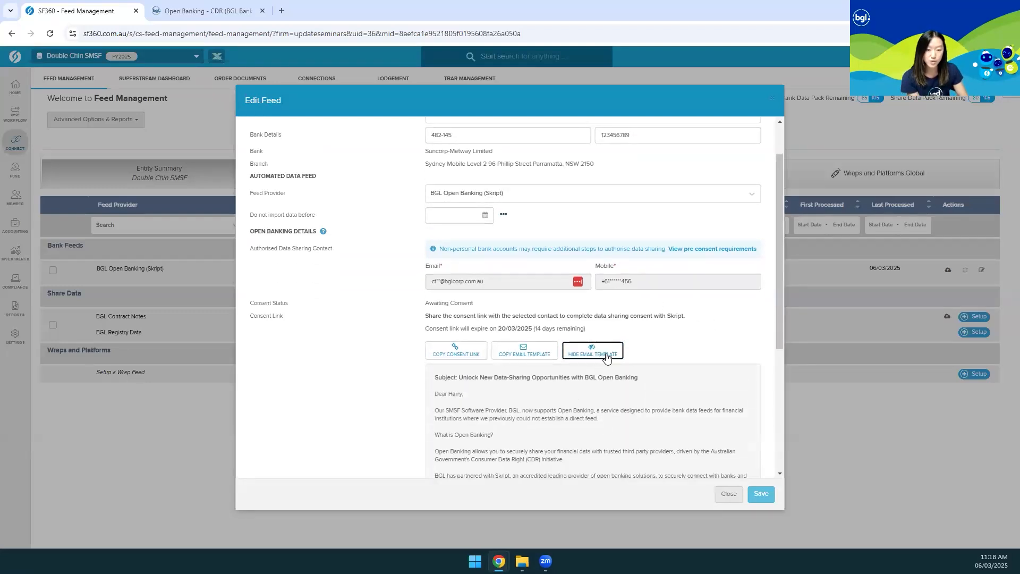
scroll(600, 362, down, 2)
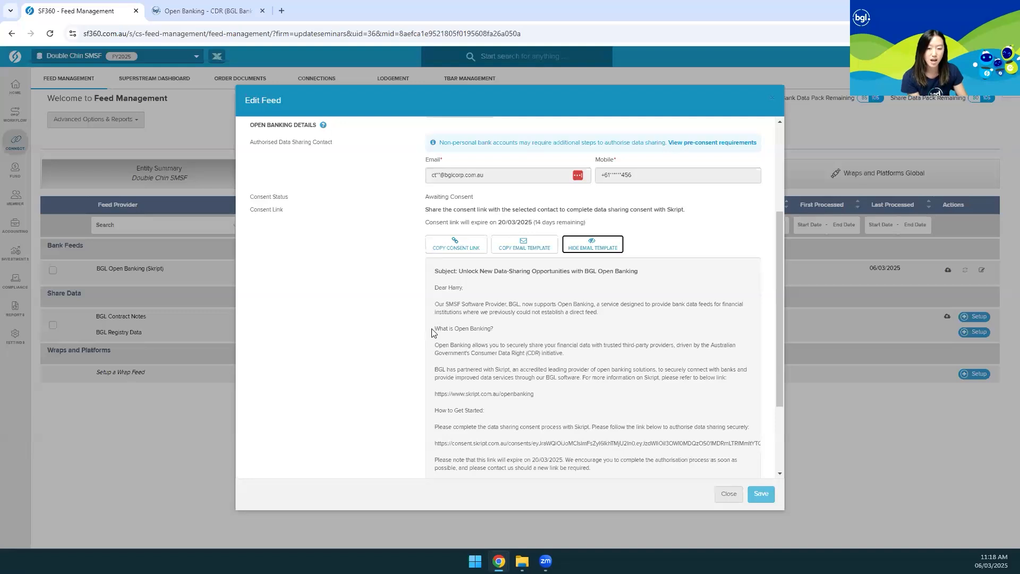
scroll(465, 338, down, 1)
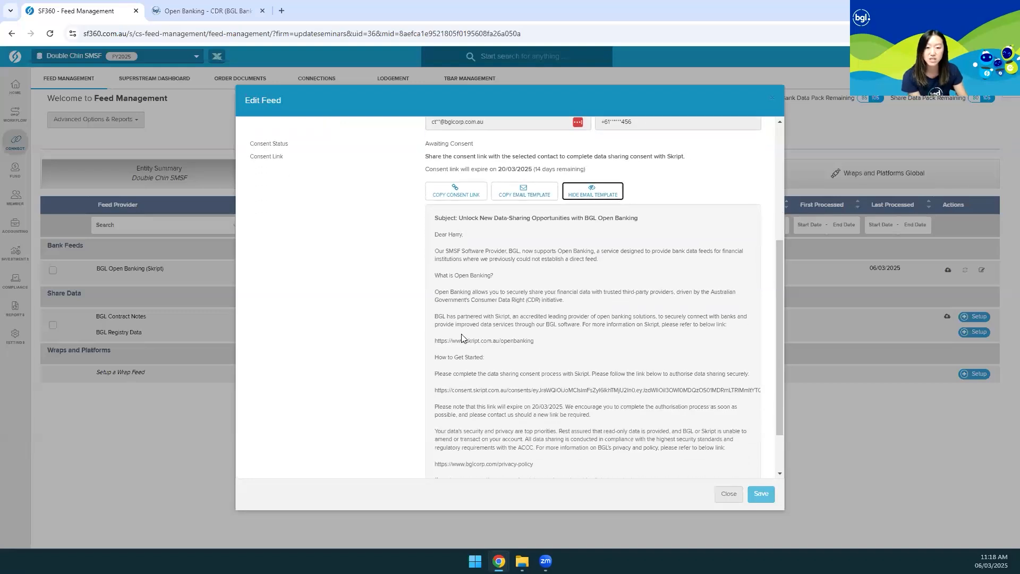
drag(495, 314, 525, 337)
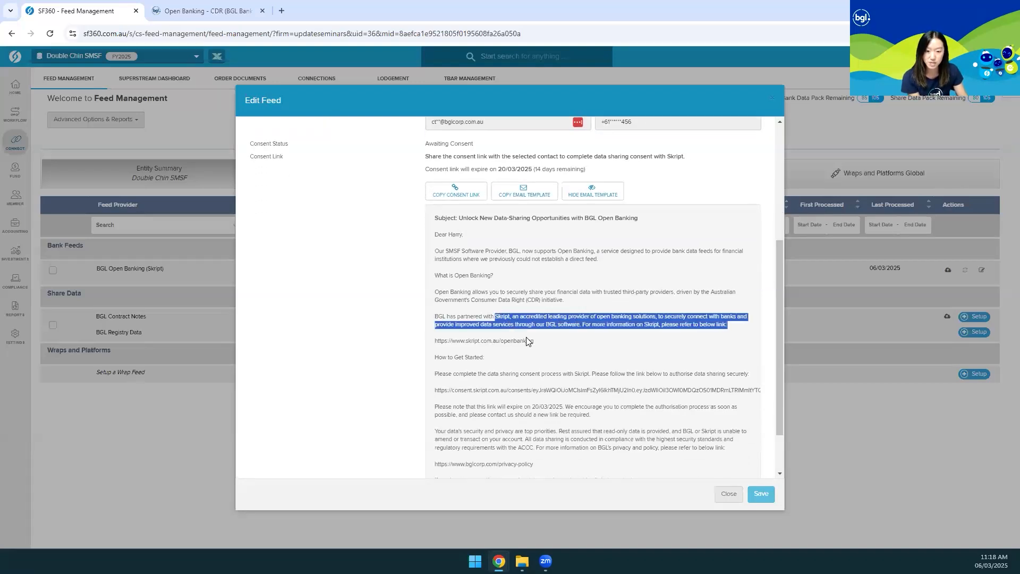
click(529, 342)
scroll(477, 390, down, 1)
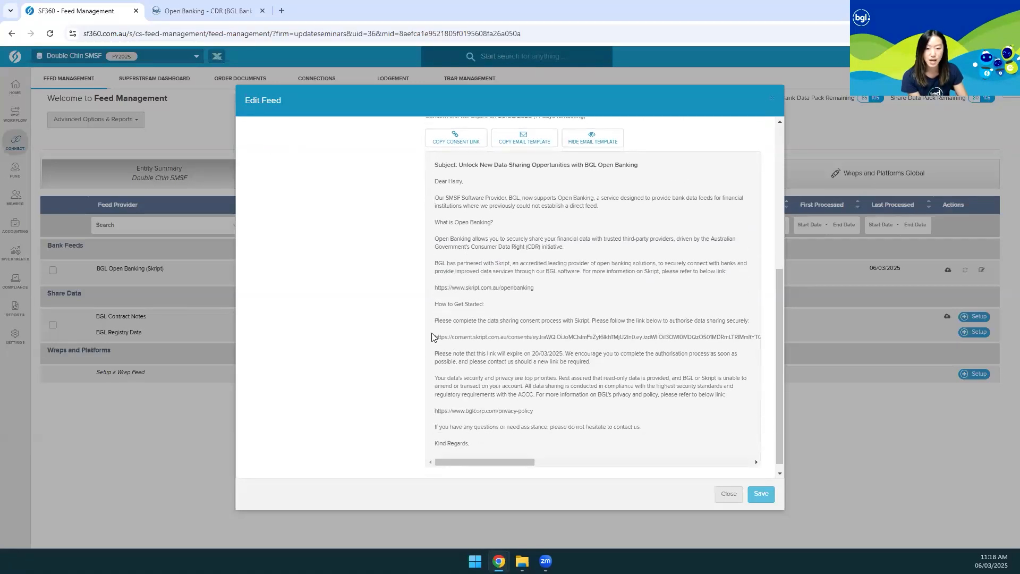
drag(435, 337, 744, 336)
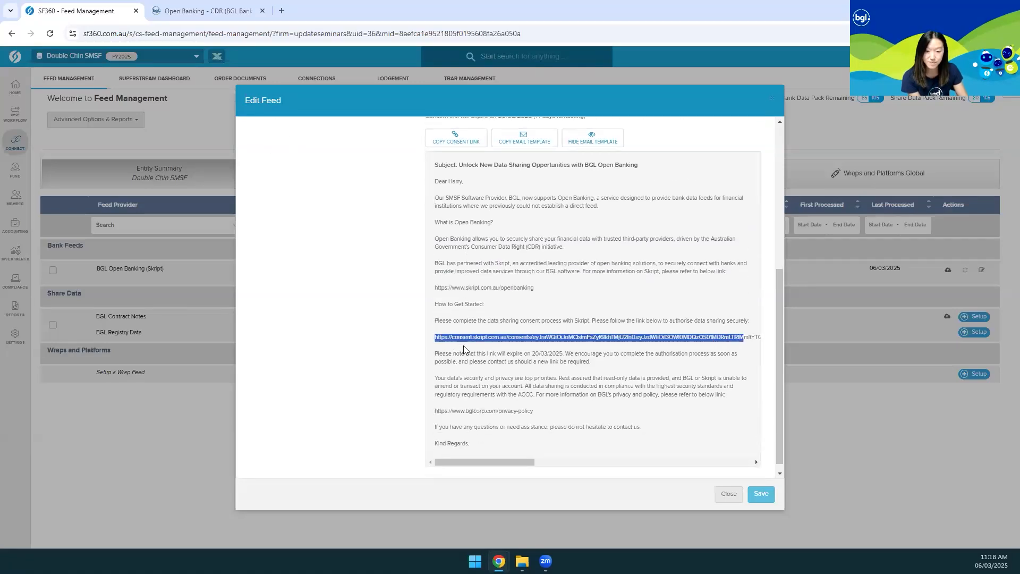
click(540, 353)
drag(533, 353, 563, 354)
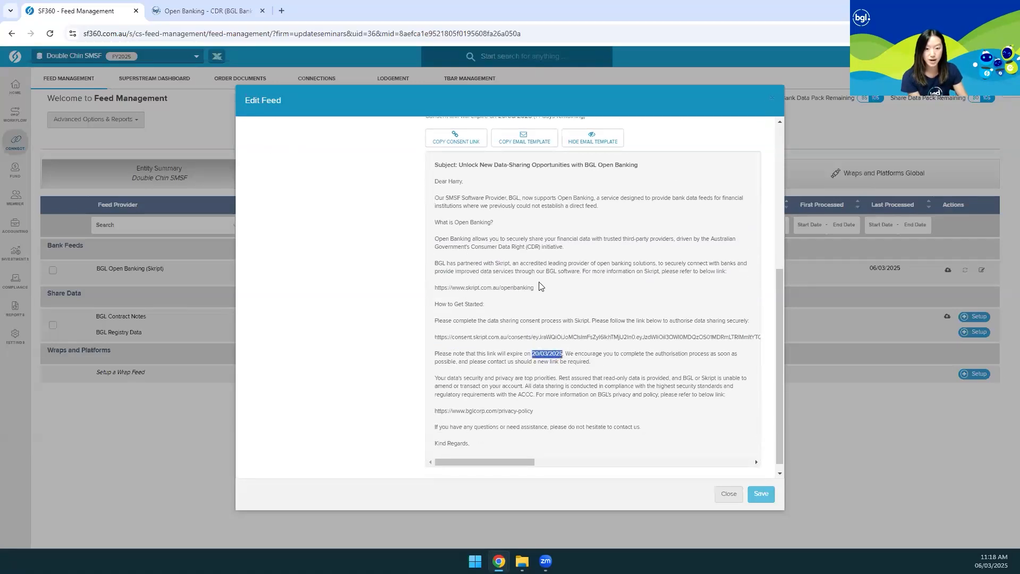
scroll(529, 414, up, 1)
scroll(530, 414, up, 2)
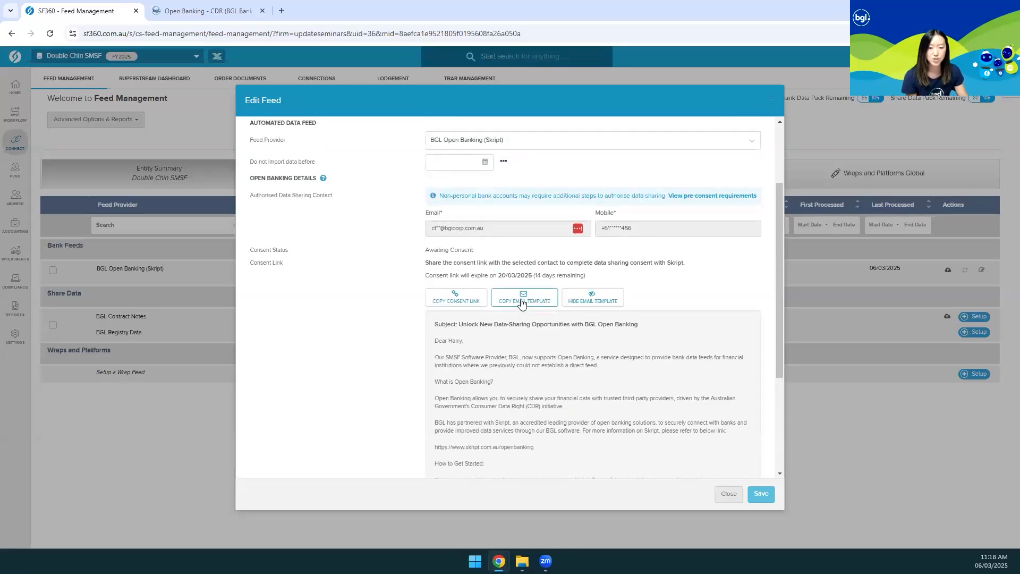
scroll(689, 411, up, 2)
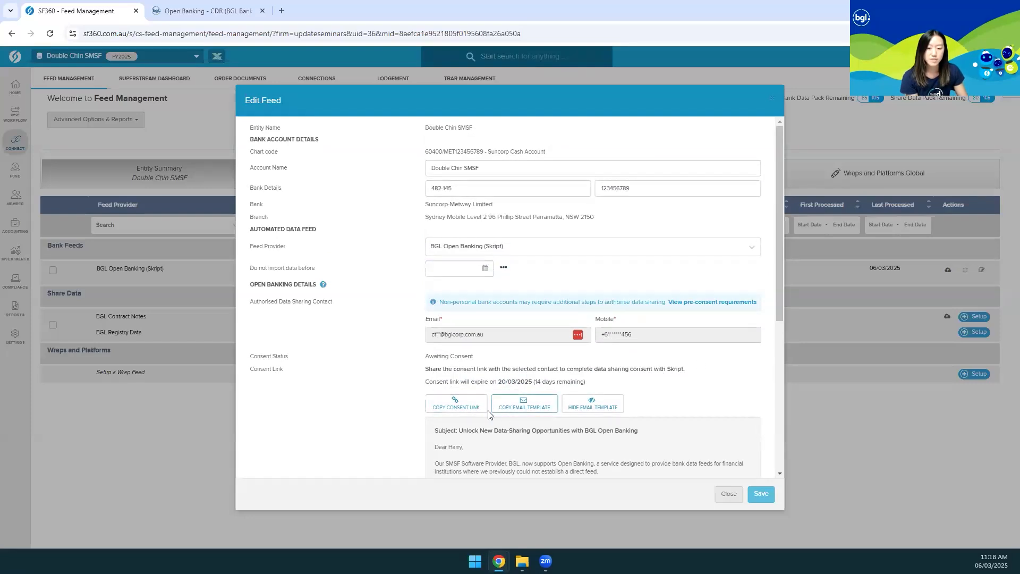
- Save the BGL Open Banking (Skript) feed, and reopen it to view the Open Banking Guide before closing the feed setup
click(762, 495)
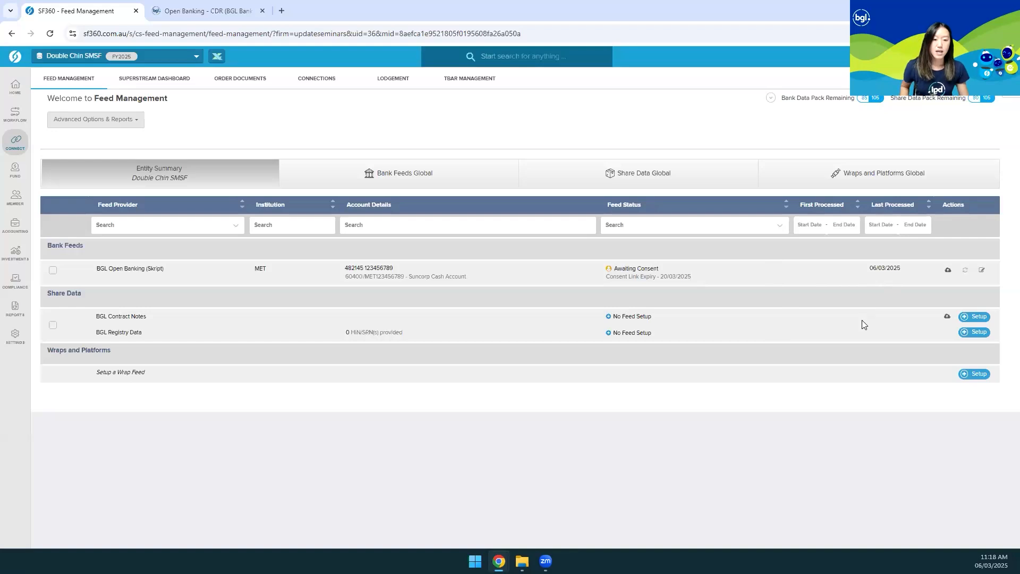
click(983, 271)
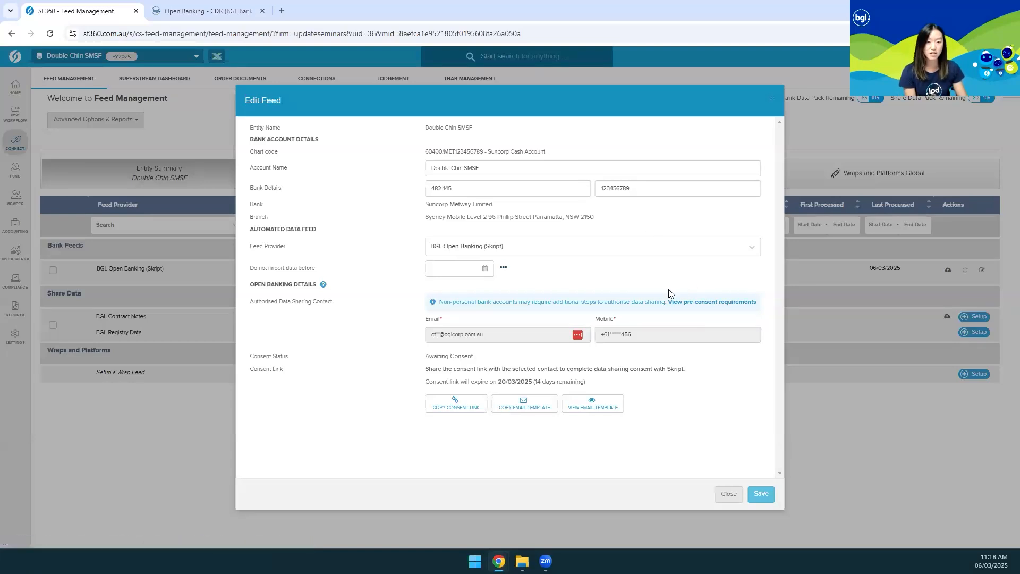
click(323, 285)
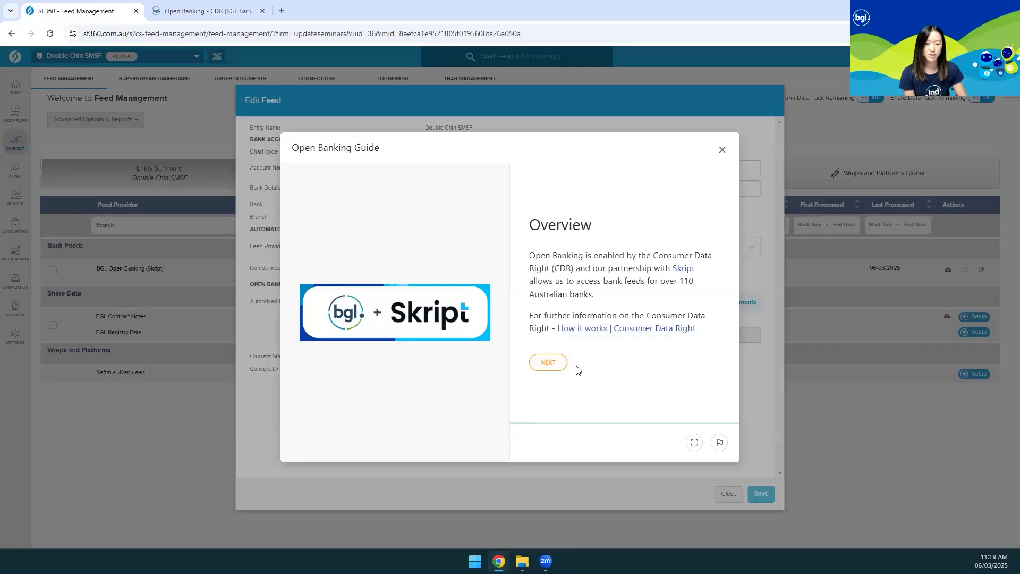
click(723, 153)
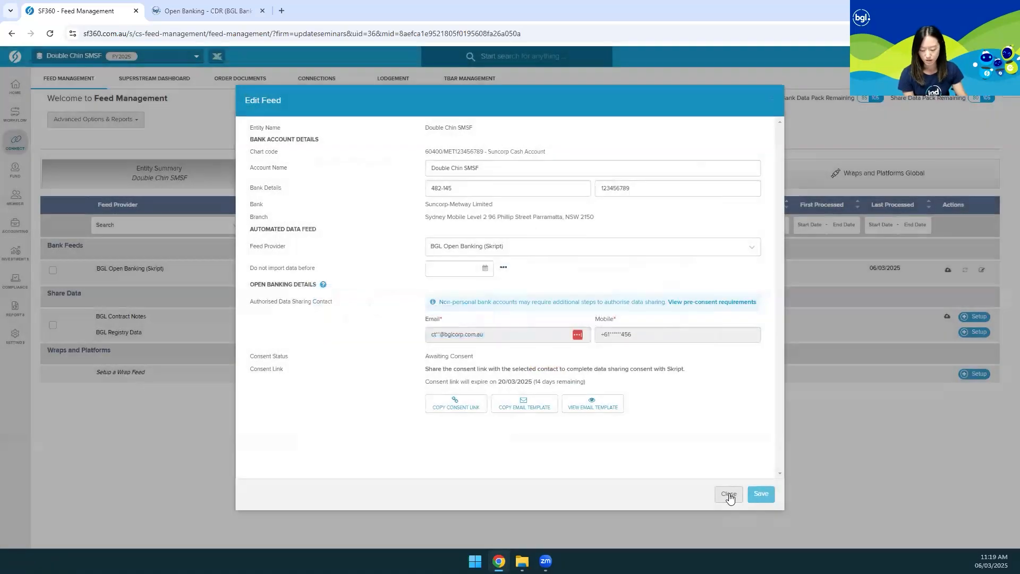
click(729, 495)
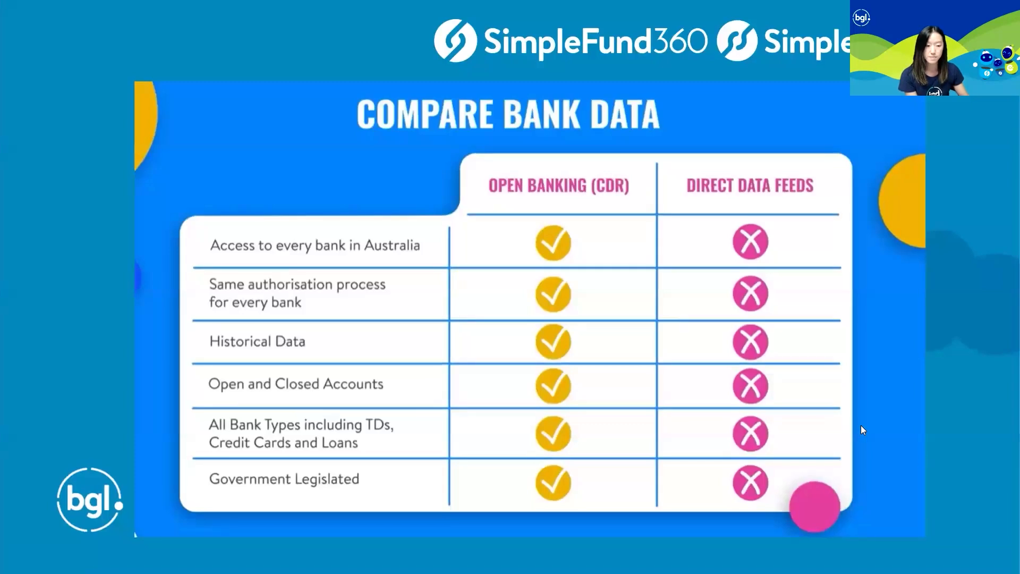
click(862, 426)
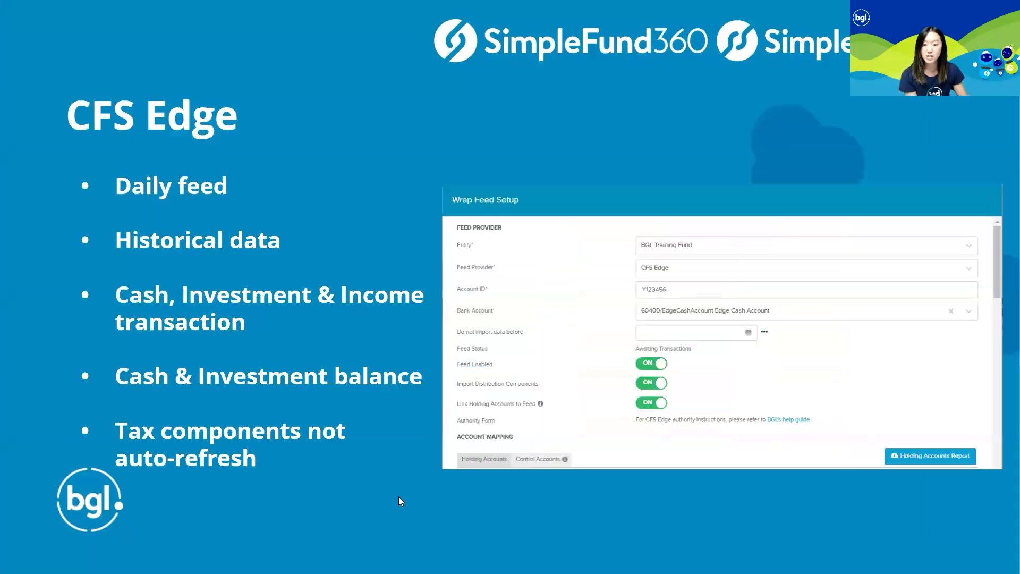
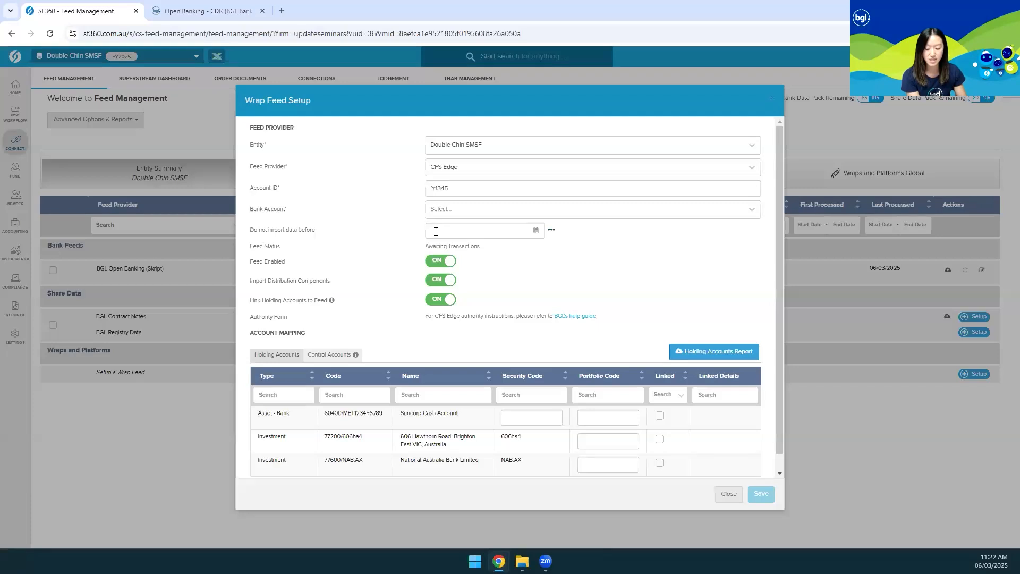
- Examine the CFS Edge wrap feed setup for Double Chin SMSF, including the import start date, feed options and holding account mapping
click(447, 231)
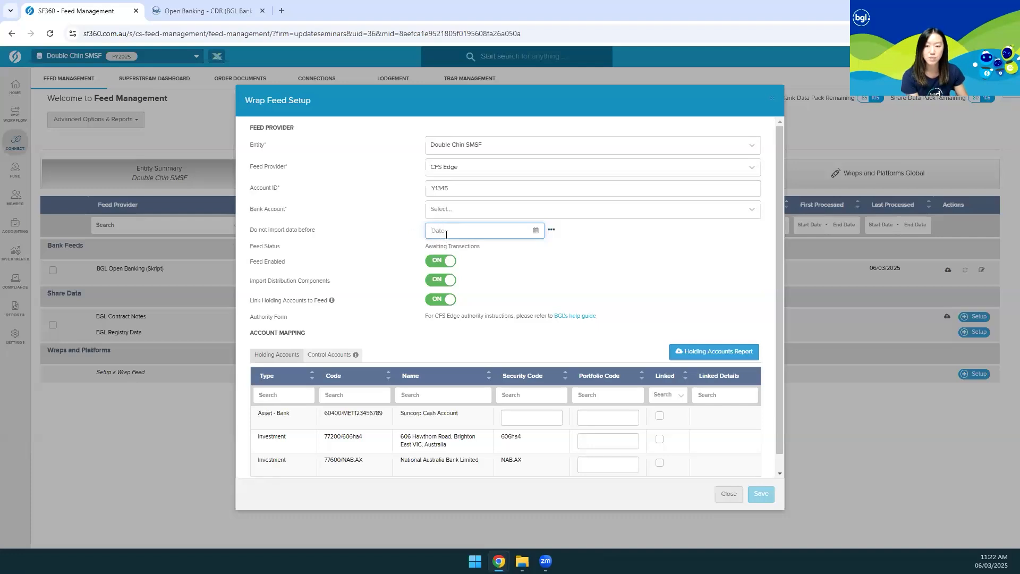
scroll(277, 271, down, 1)
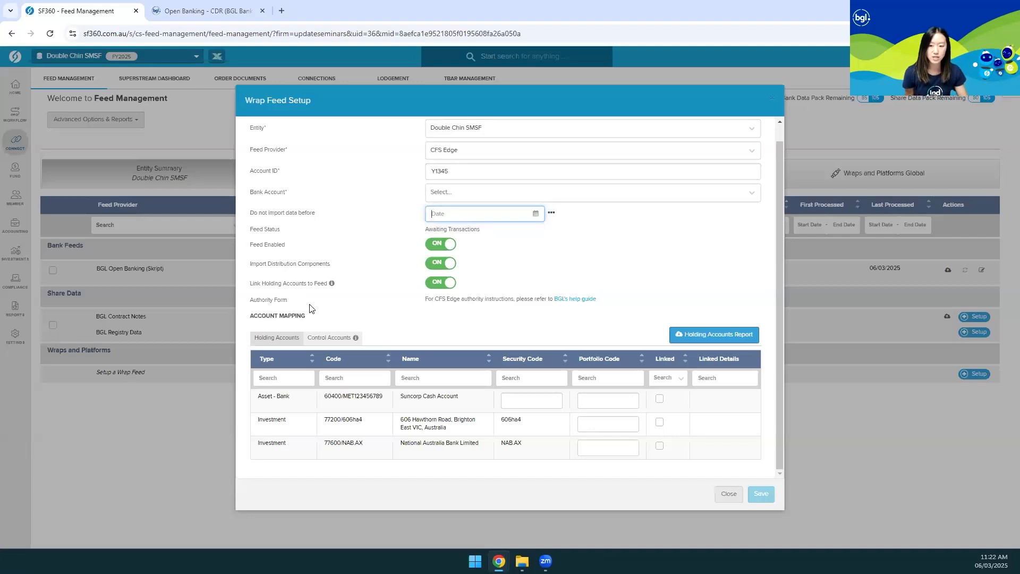
scroll(380, 305, up, 1)
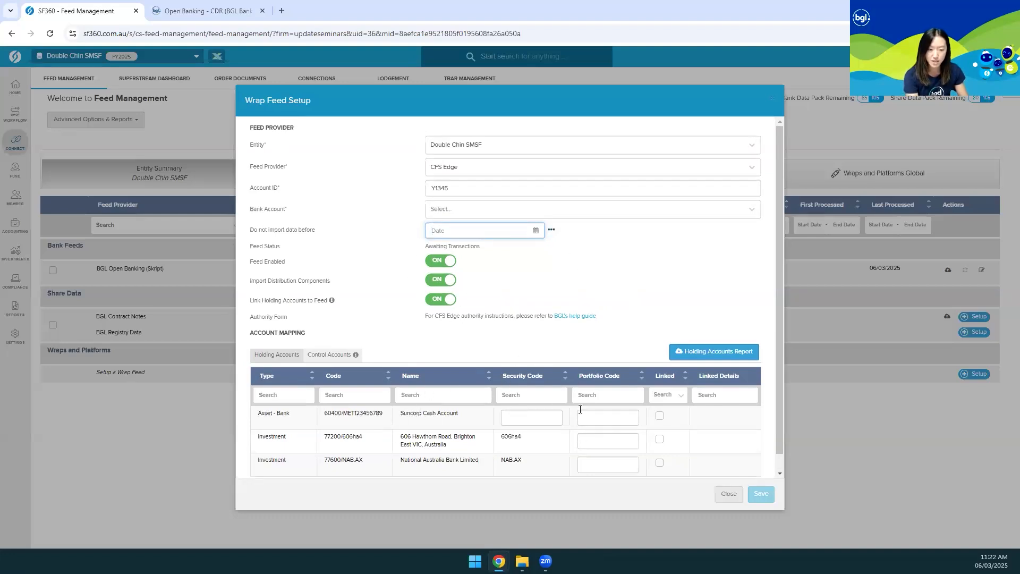
scroll(605, 422, down, 1)
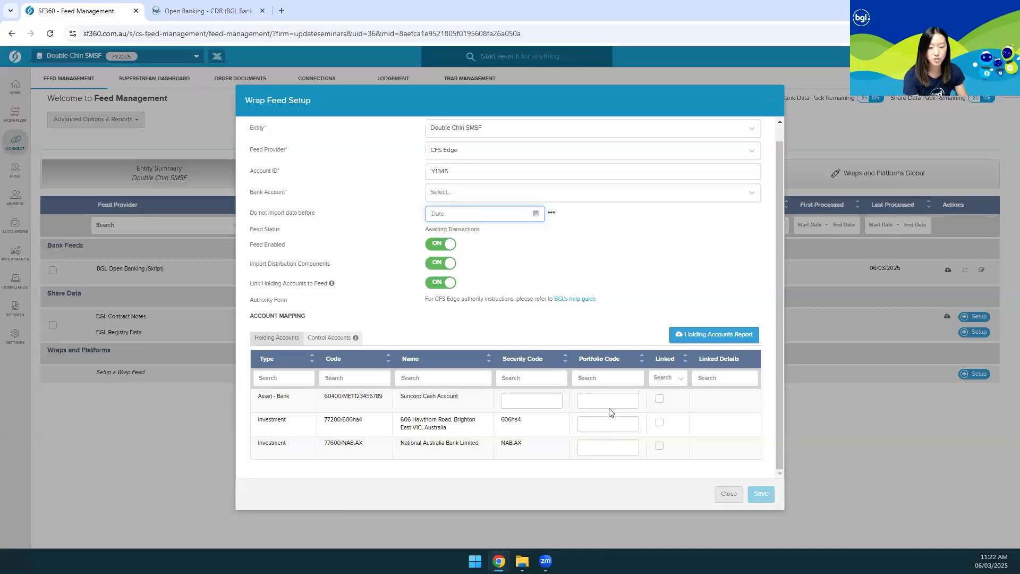
click(332, 419)
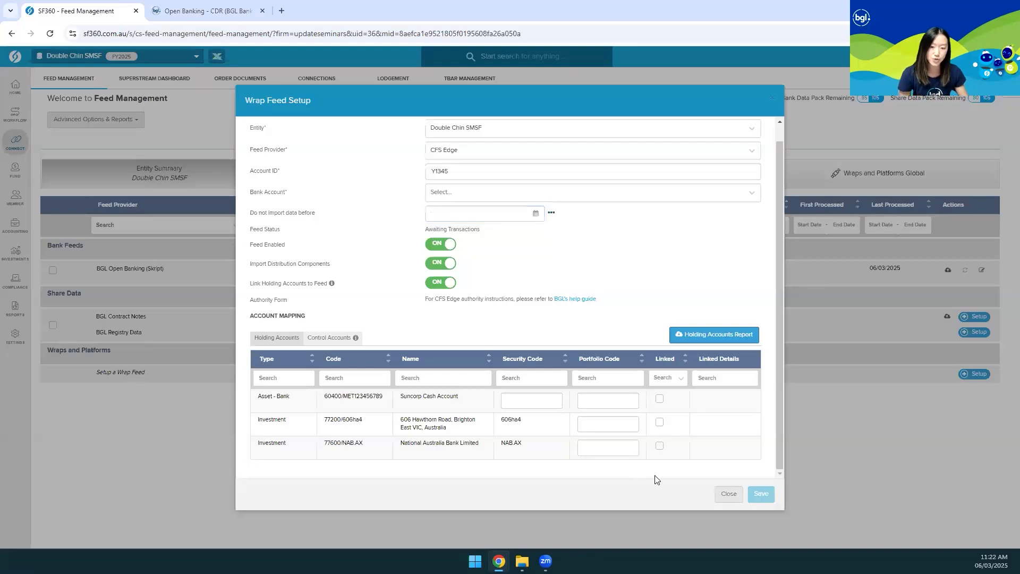
scroll(539, 377, up, 1)
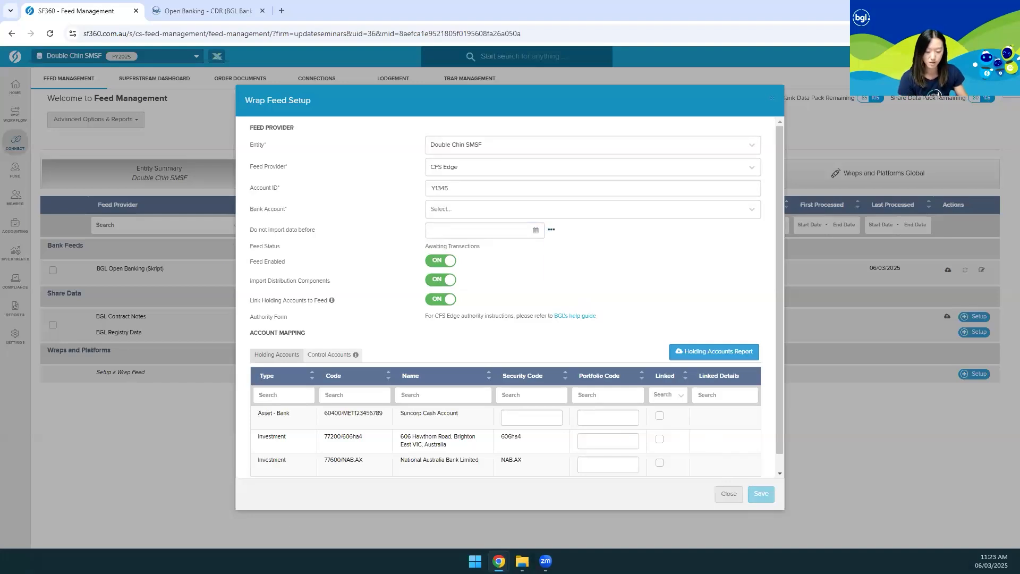
key(alt+Tab)
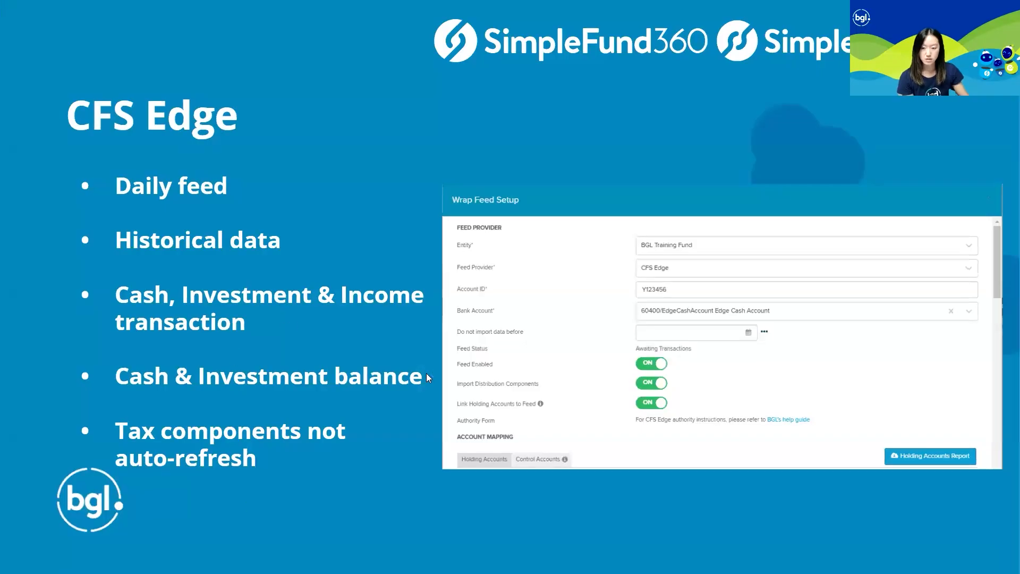
key(Right)
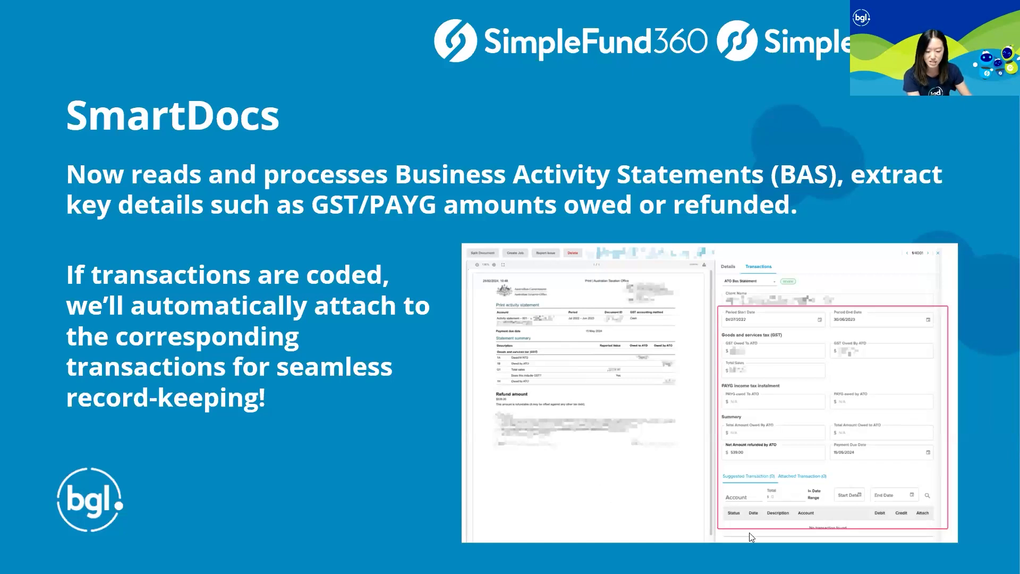
- Return to the CFS Edge wrap feed setup in the browser and close it without saving
key(alt+Tab)
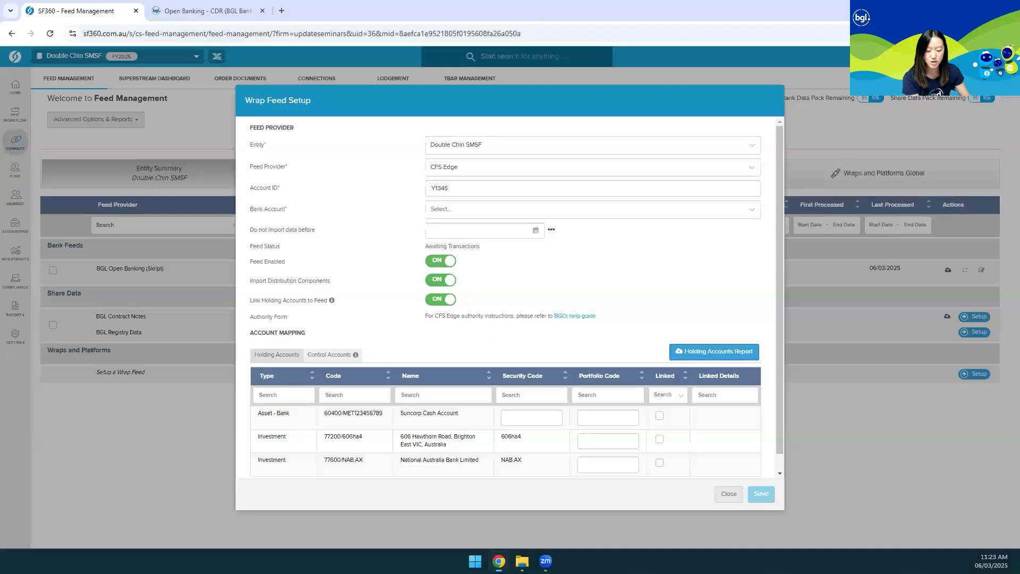
click(728, 494)
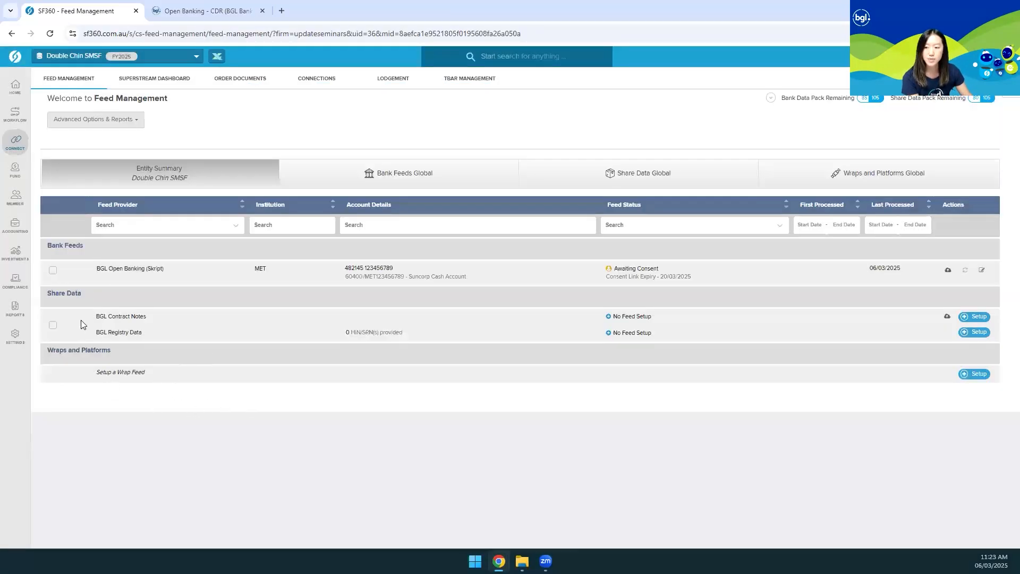
- Upload Sample BAS.pdf to the Double Chin SMSF documents for financial year 2025 without choosing a folder
mouse_move(13, 317)
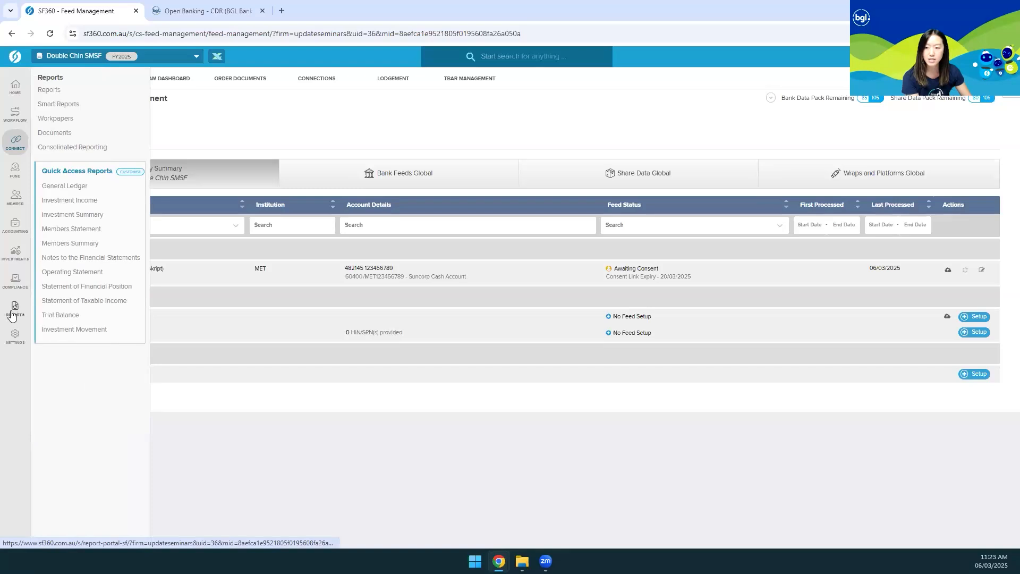
click(55, 133)
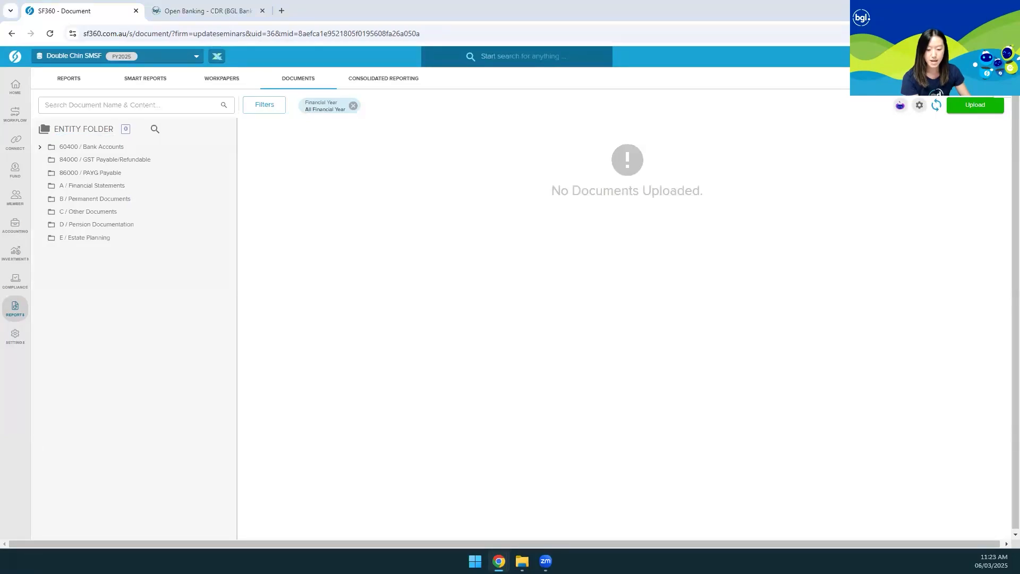
drag(545, 378, 501, 260)
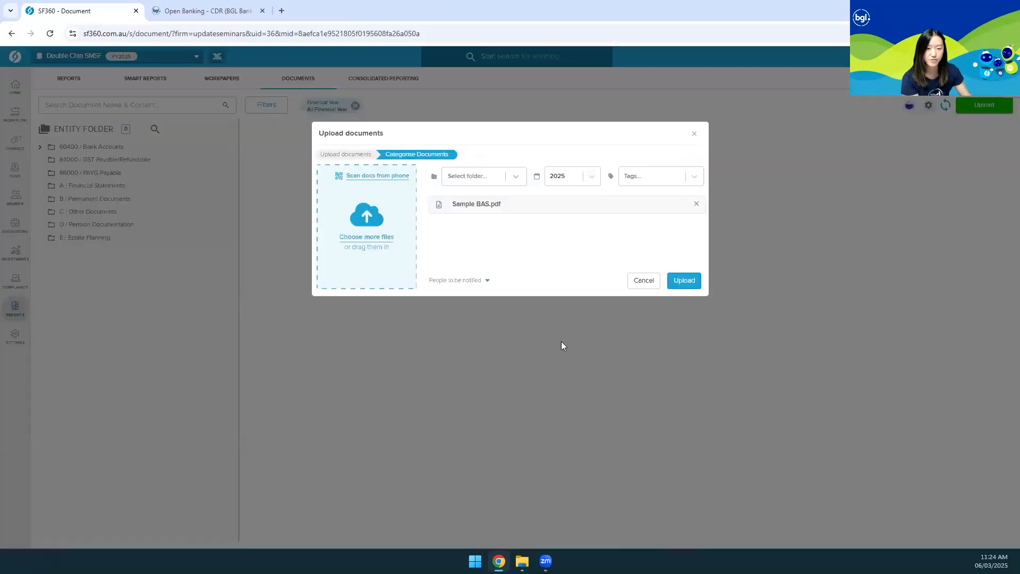
click(691, 282)
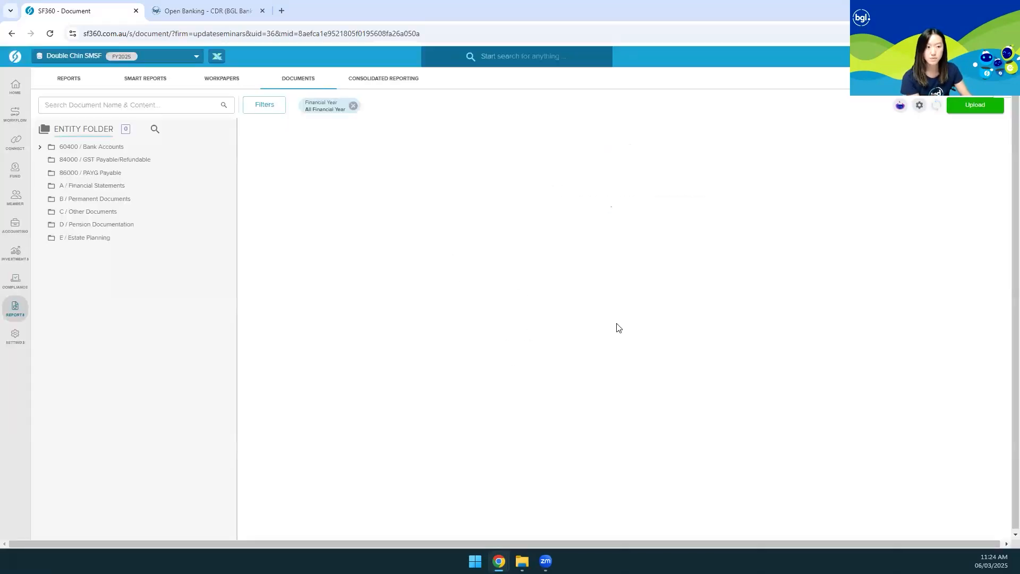
- Review the transaction data extracted from Sample BAS.pdf against the statement, check its attached transaction, and close the document
click(318, 149)
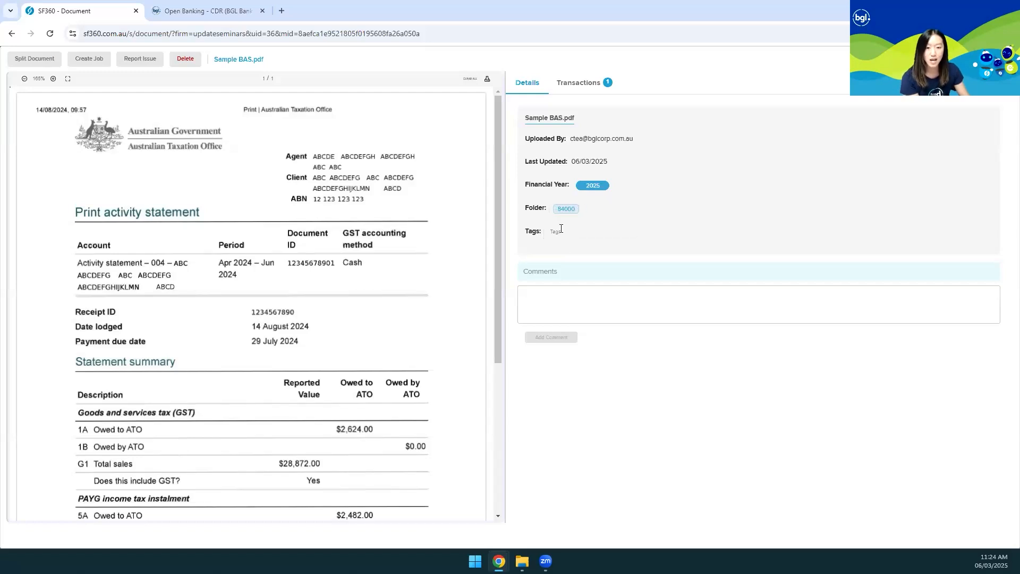
click(579, 84)
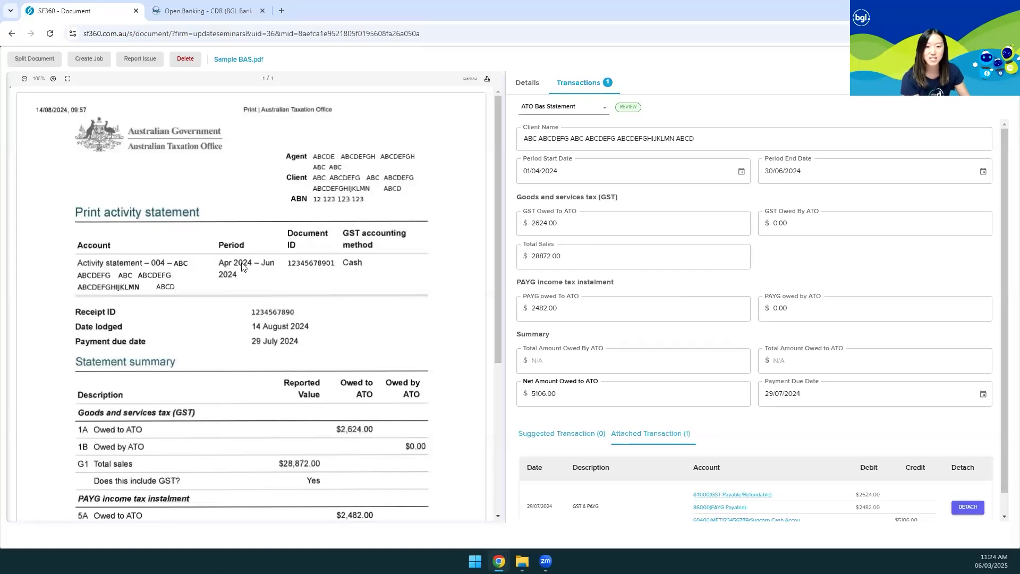
scroll(242, 267, down, 2)
scroll(451, 269, up, 1)
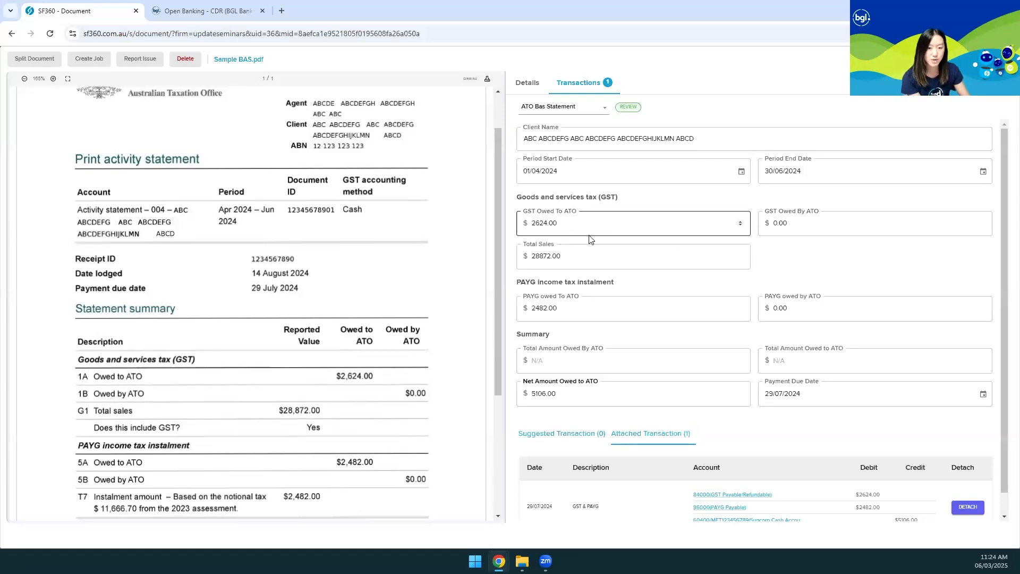
scroll(633, 290, down, 1)
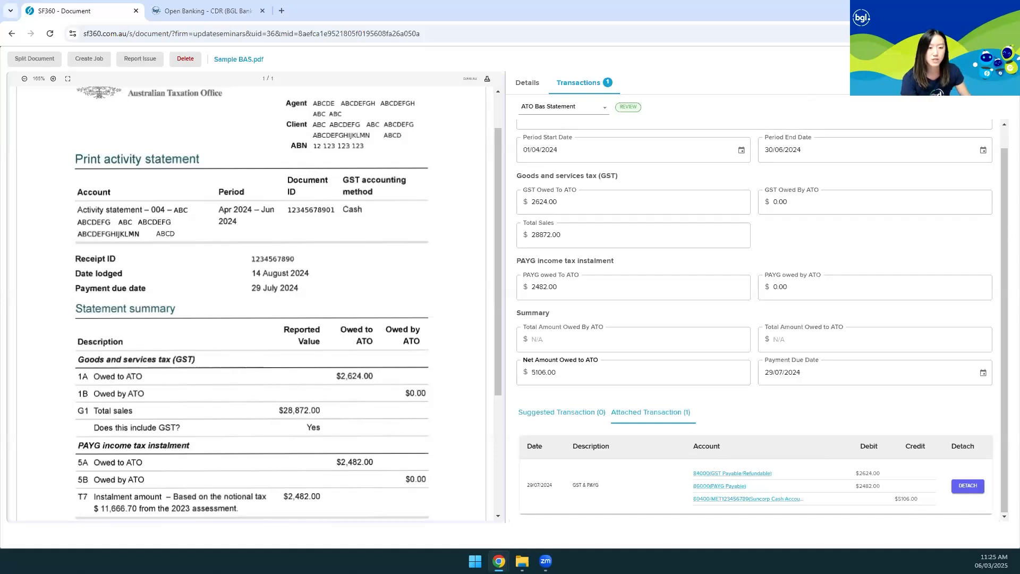
click(1001, 59)
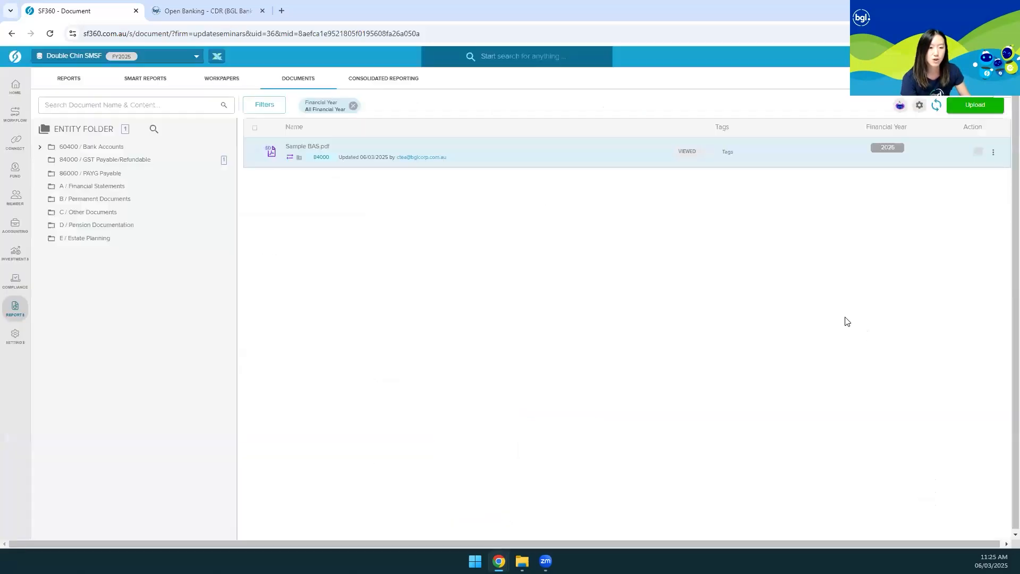
- Open the transaction list in a new browser tab and start a new general journal
right_click(17, 229)
click(63, 239)
click(304, 11)
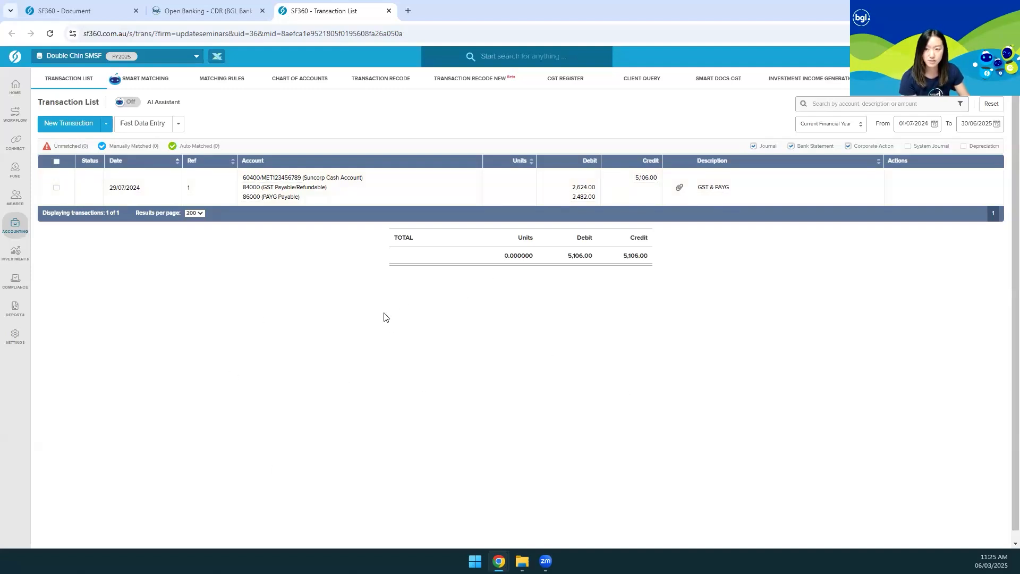
click(64, 124)
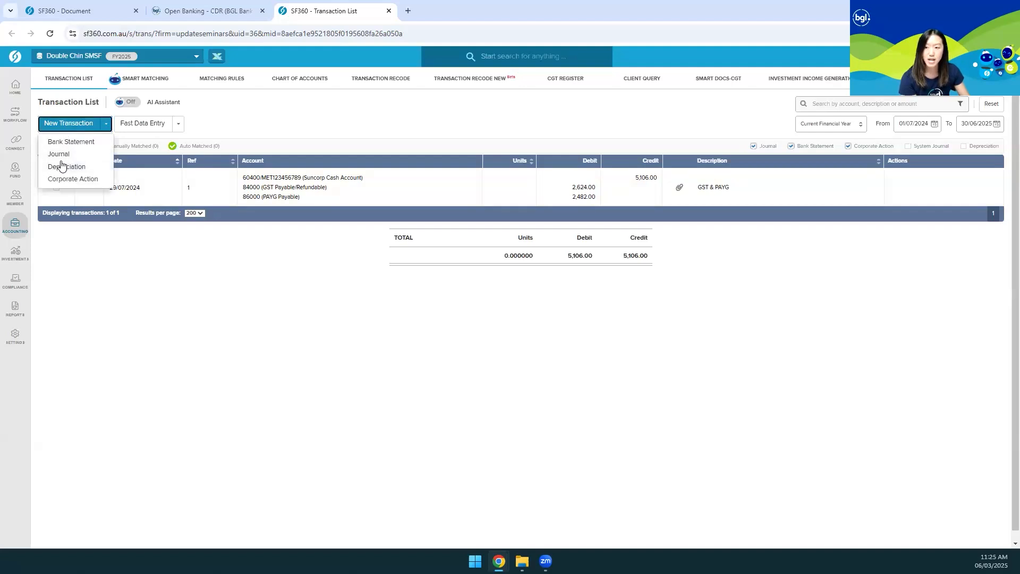
click(59, 154)
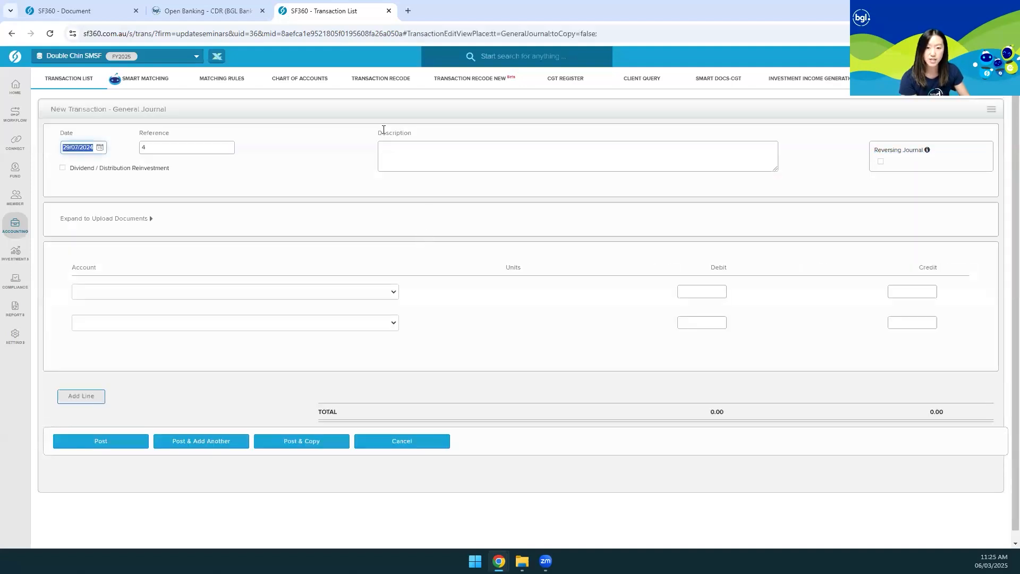
- Mark the general journal as a reversing journal, check its reversal date, and enter the description "rent accrual"
click(881, 162)
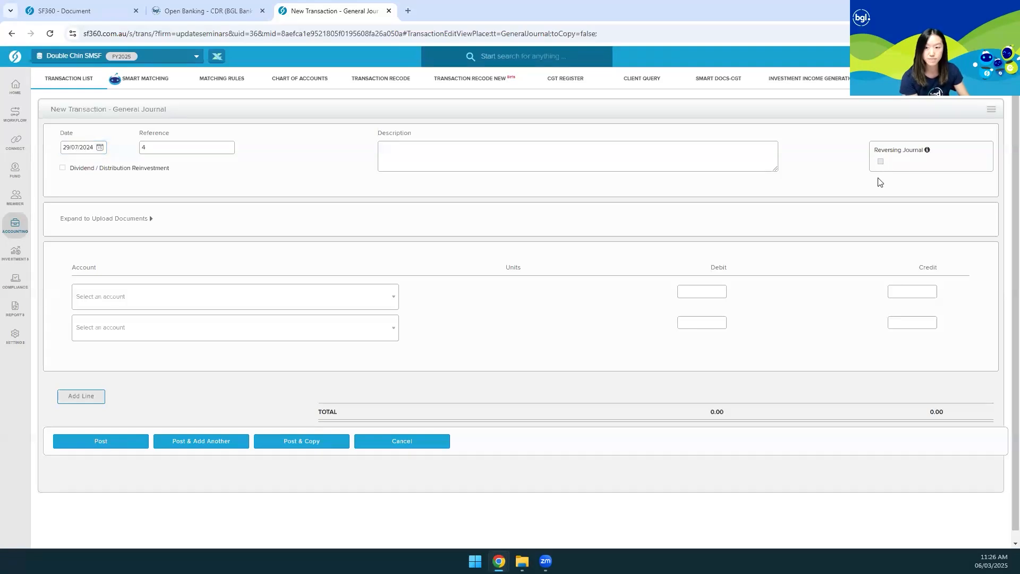
click(509, 166)
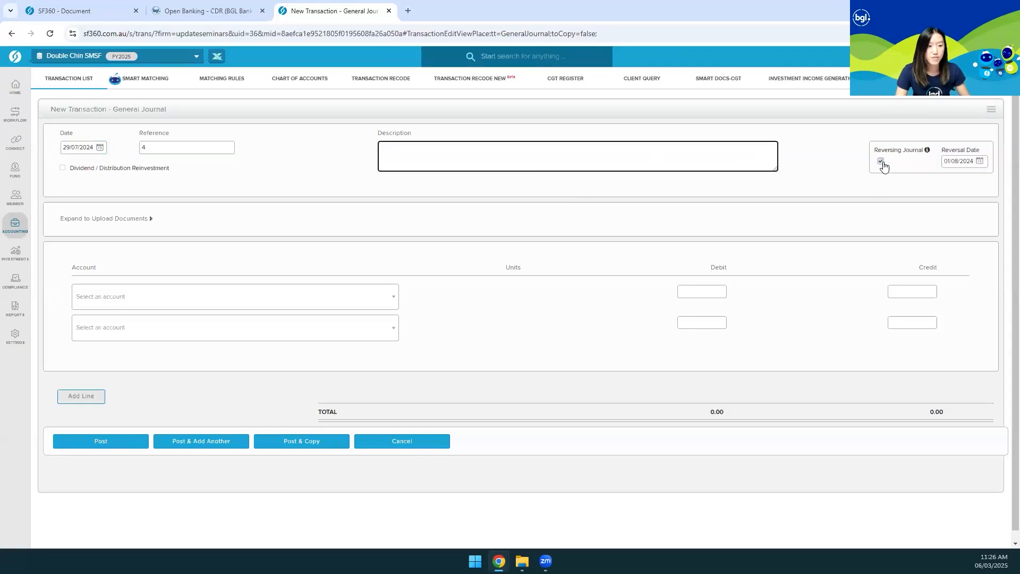
click(974, 162)
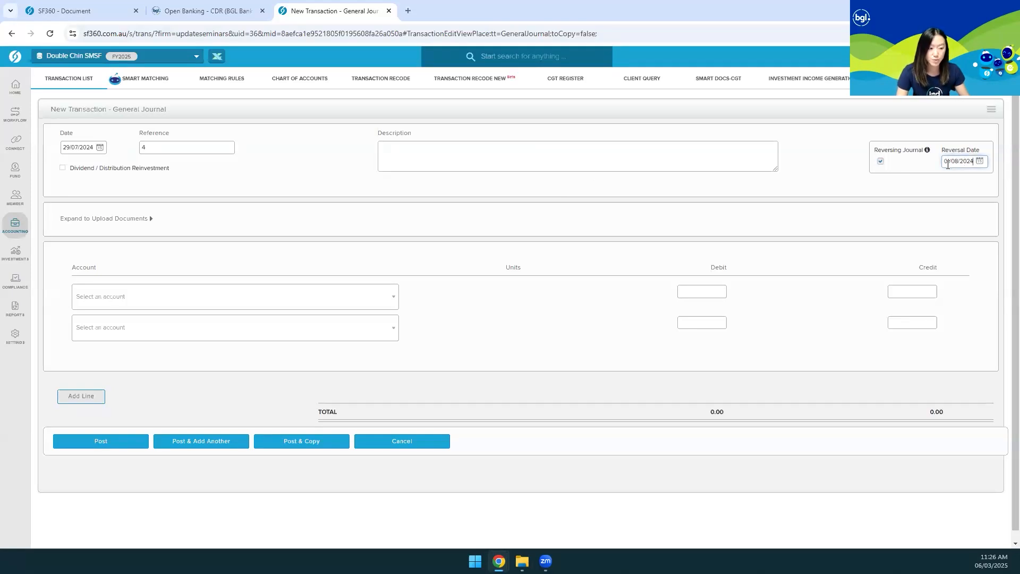
click(952, 164)
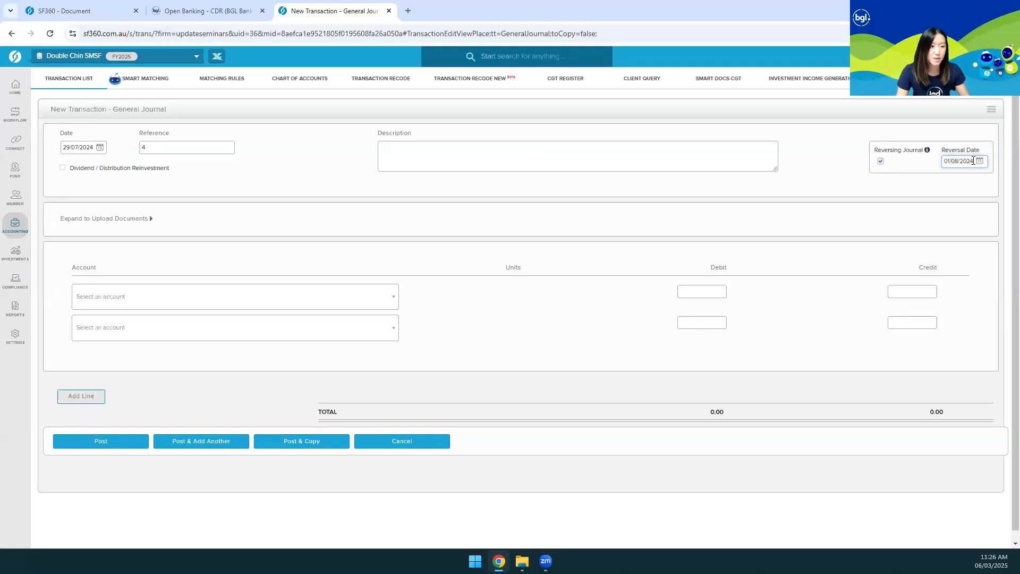
drag(944, 161, 952, 161)
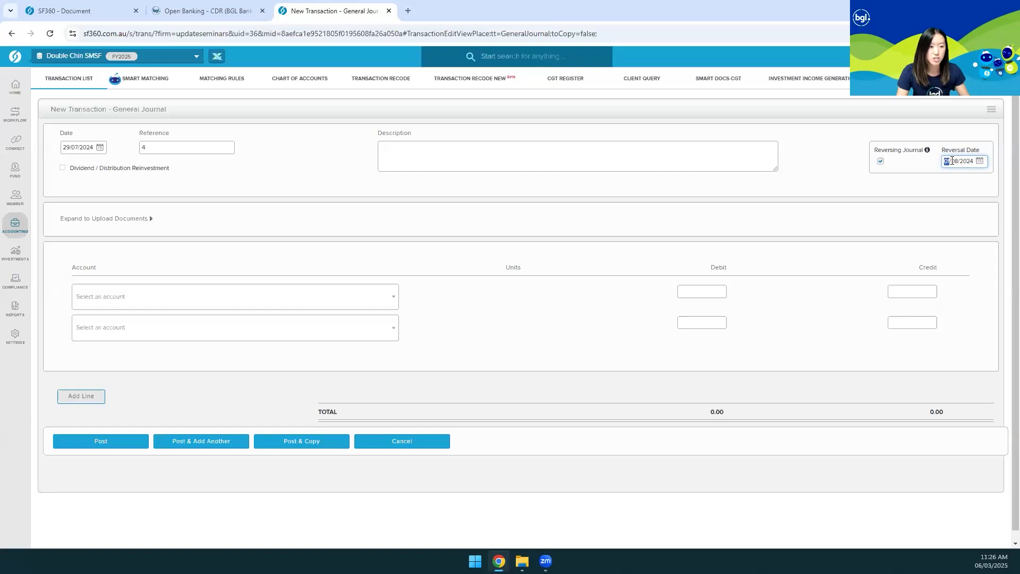
click(549, 145)
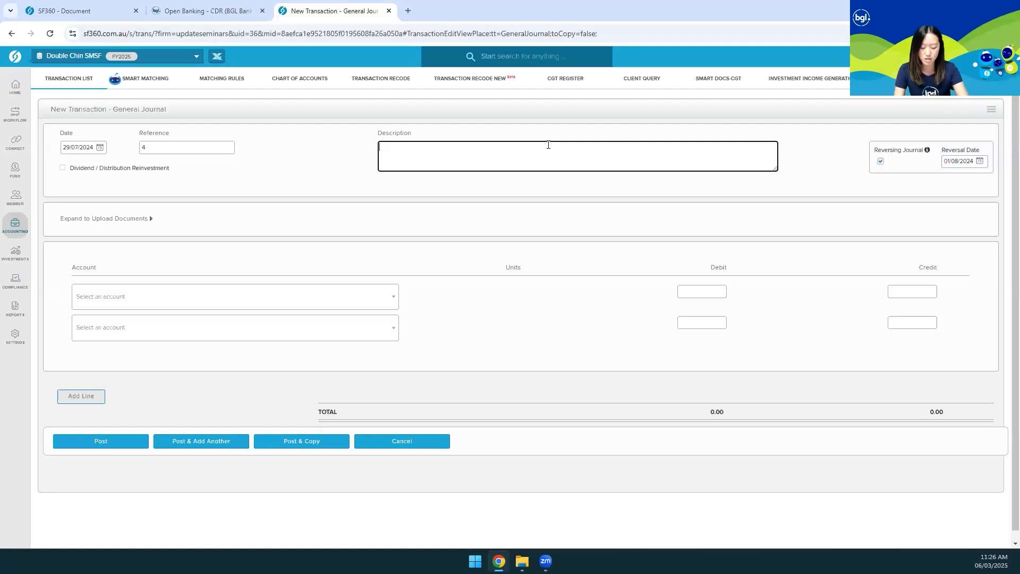
text(rent accrual)
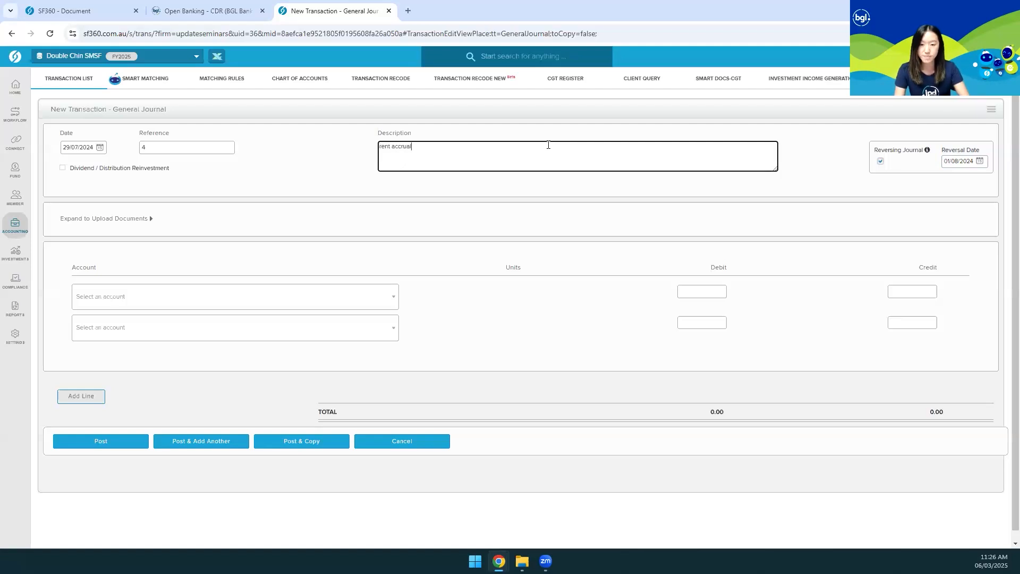
- Set the first journal line to property income account 28000/606ha4 with a credit of 1,500
click(211, 293)
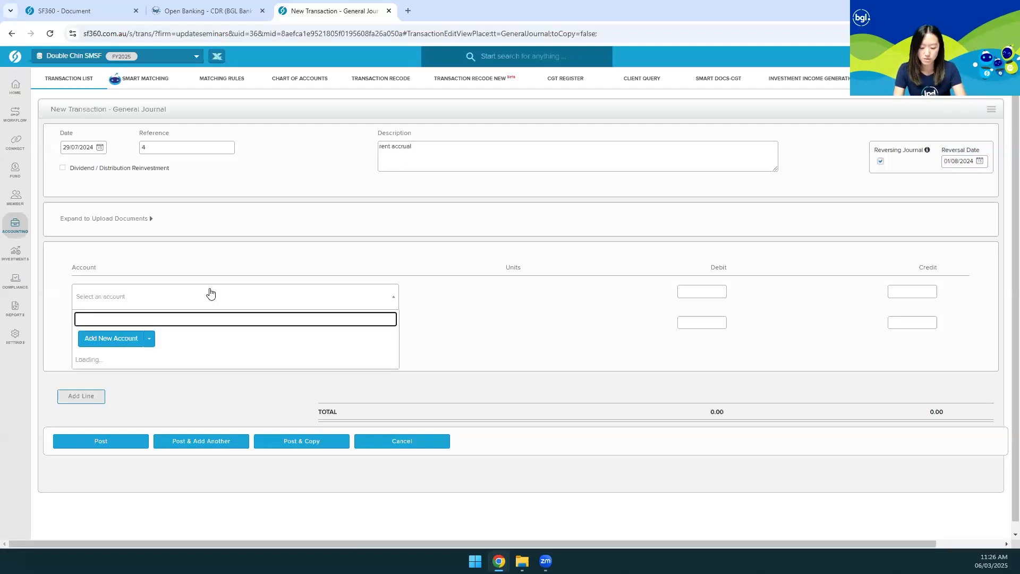
text(28000)
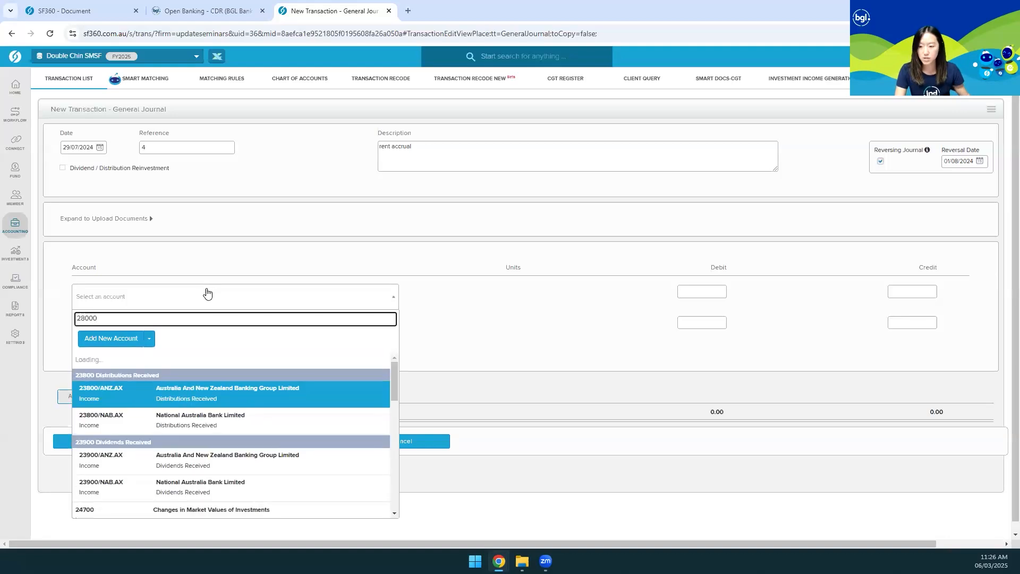
click(190, 372)
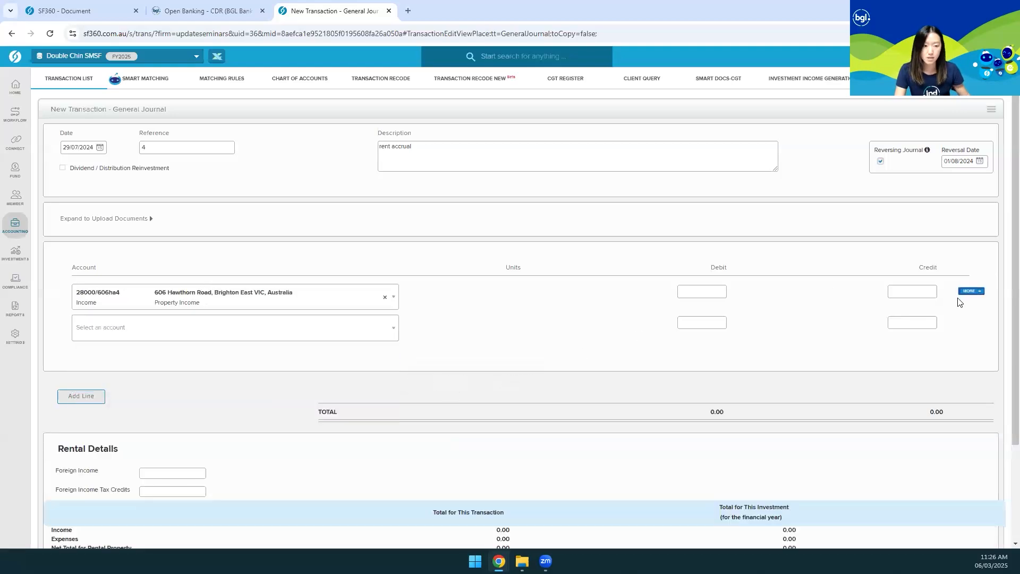
click(906, 293)
text(1,500)
- Set the second journal line to 63330 Accounts Receivable with the matching 1,500 debit, and post the journal
click(275, 338)
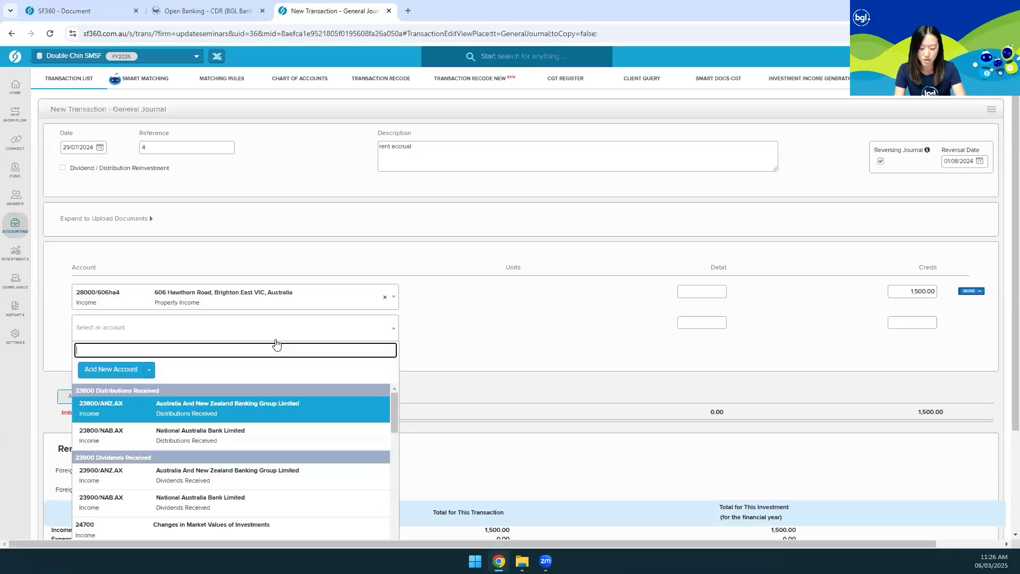
text(63330)
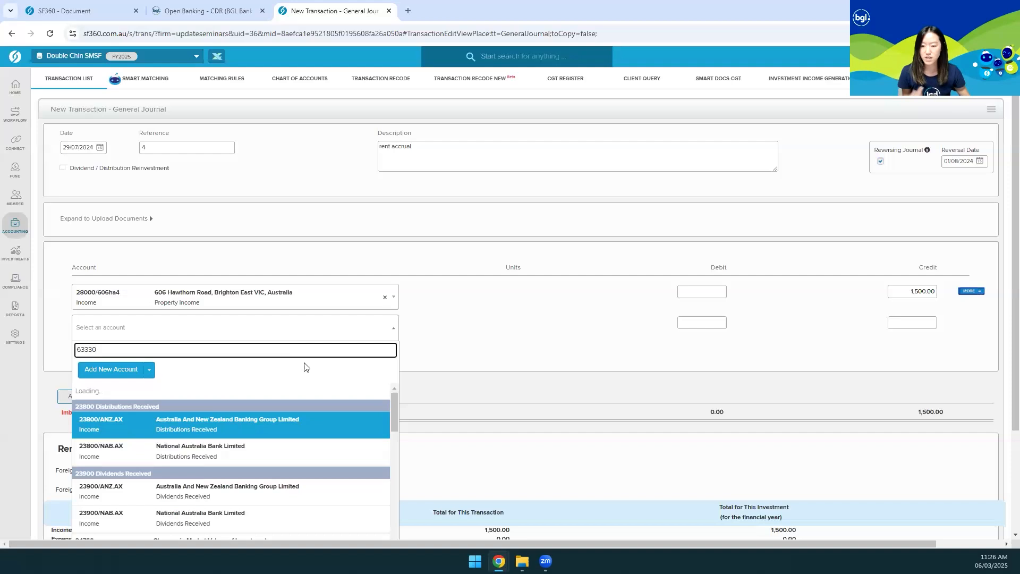
key(Return)
click(687, 325)
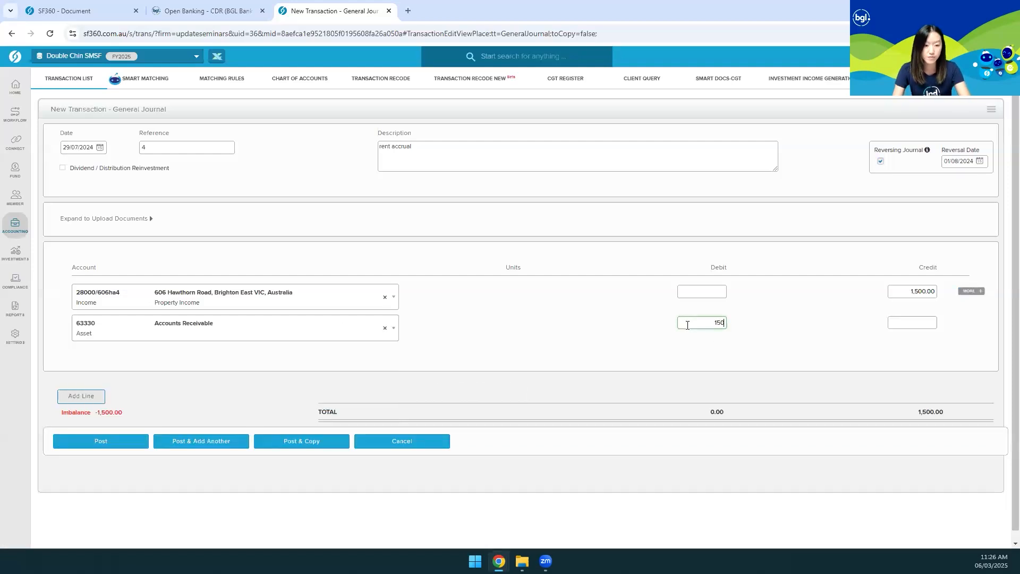
click(112, 441)
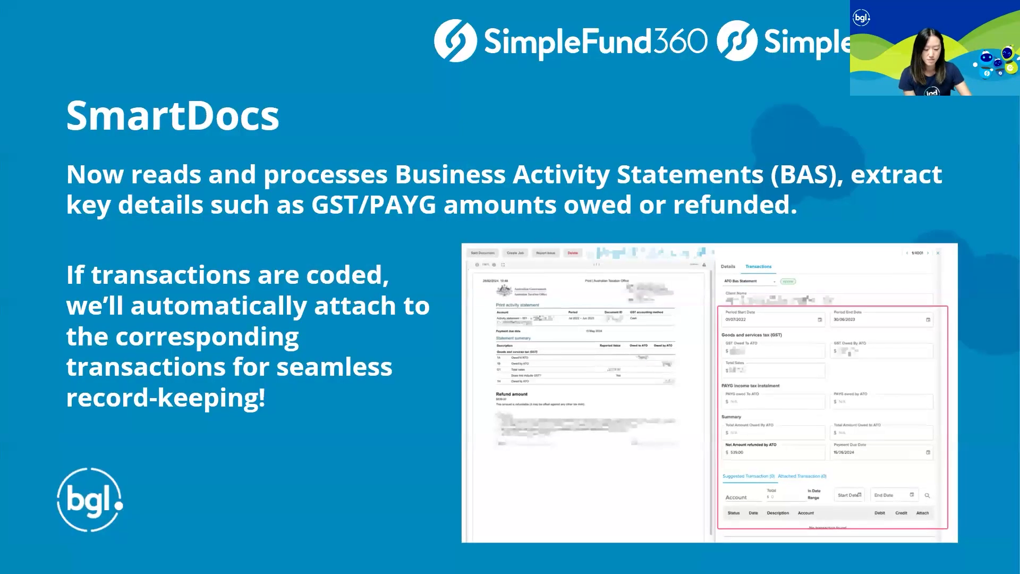
key(Right)
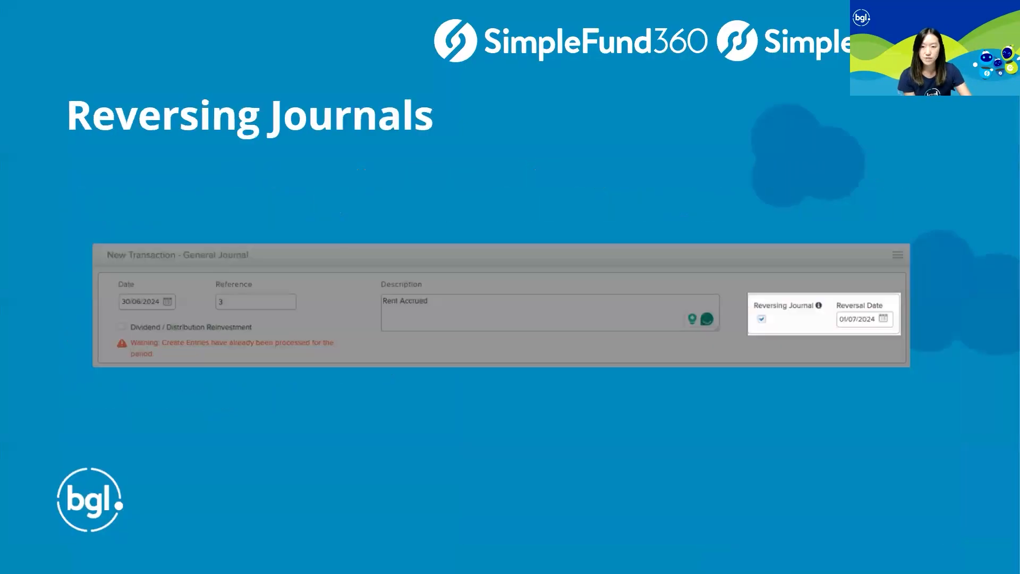
key(Right)
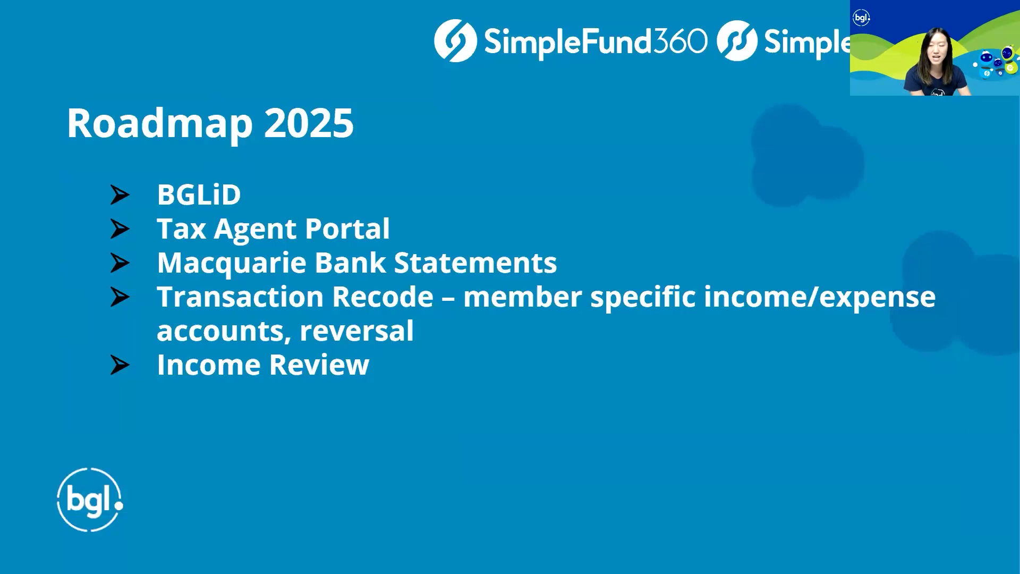